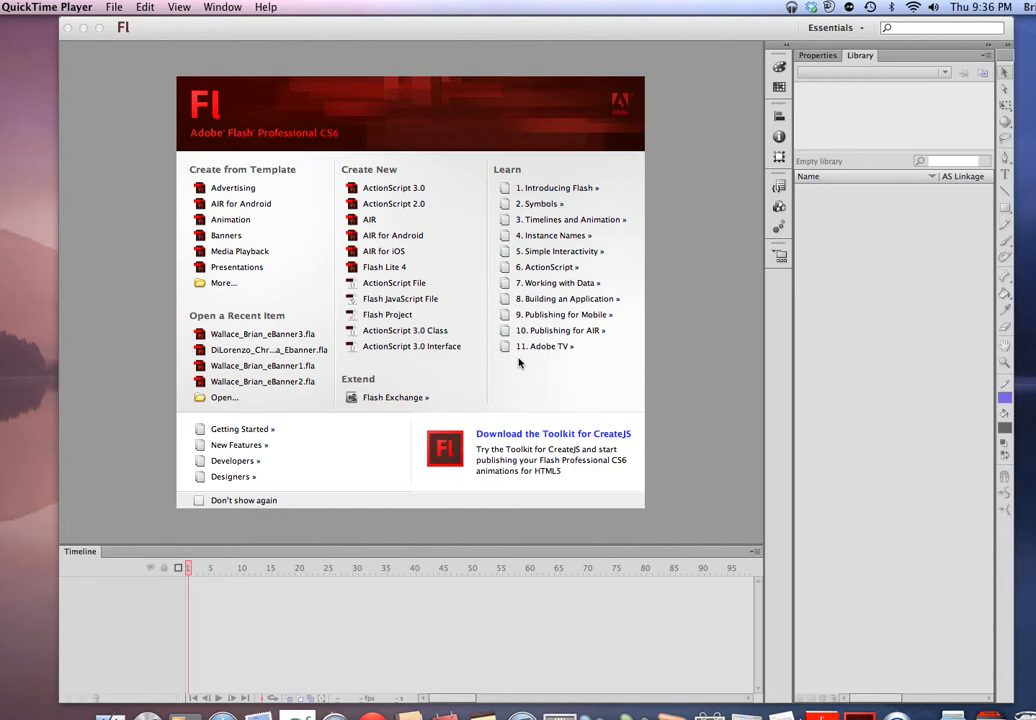
# - Create a new ActionScript 3.0 document and set its stage background color to red-orange
pyautogui.click(386, 193)
pyautogui.click(386, 193)
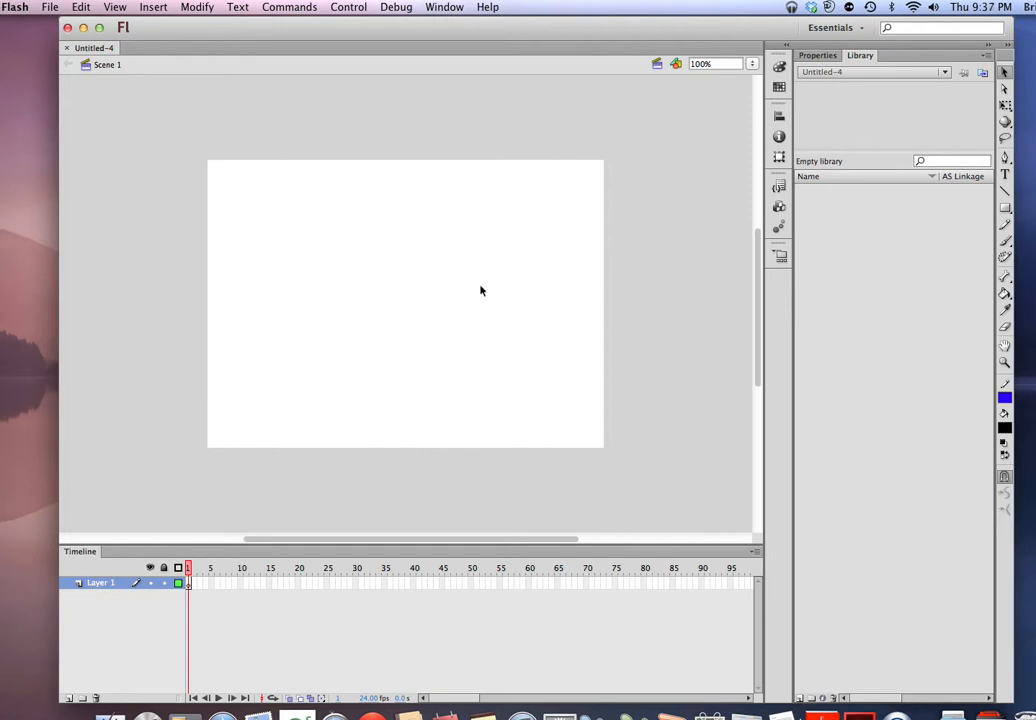
pyautogui.rightClick(646, 305)
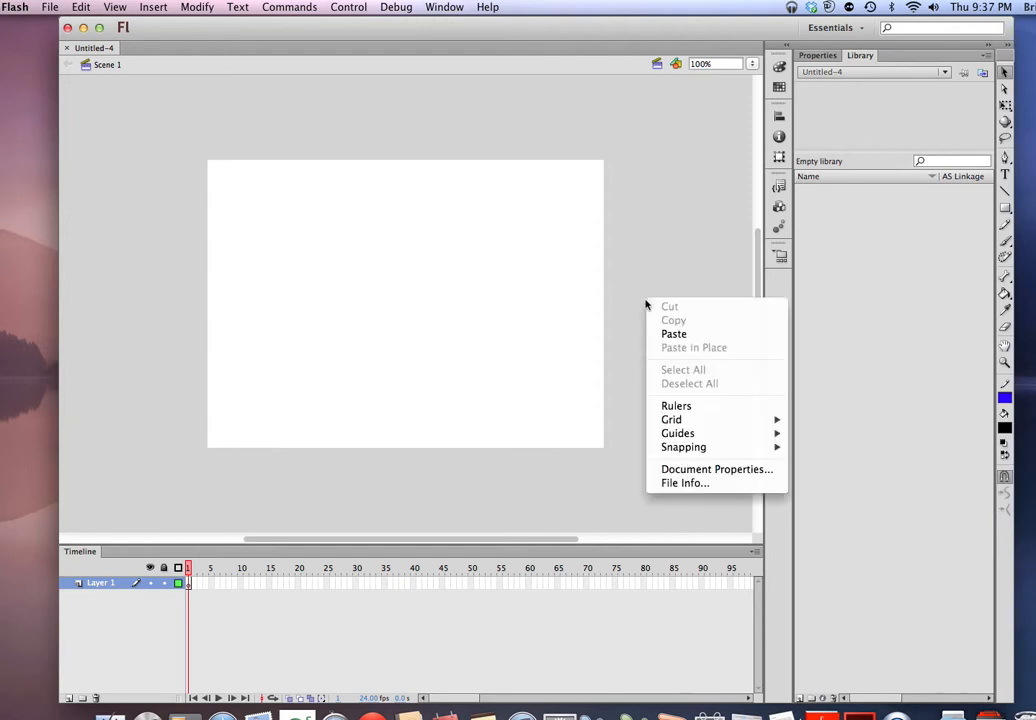
pyautogui.click(705, 469)
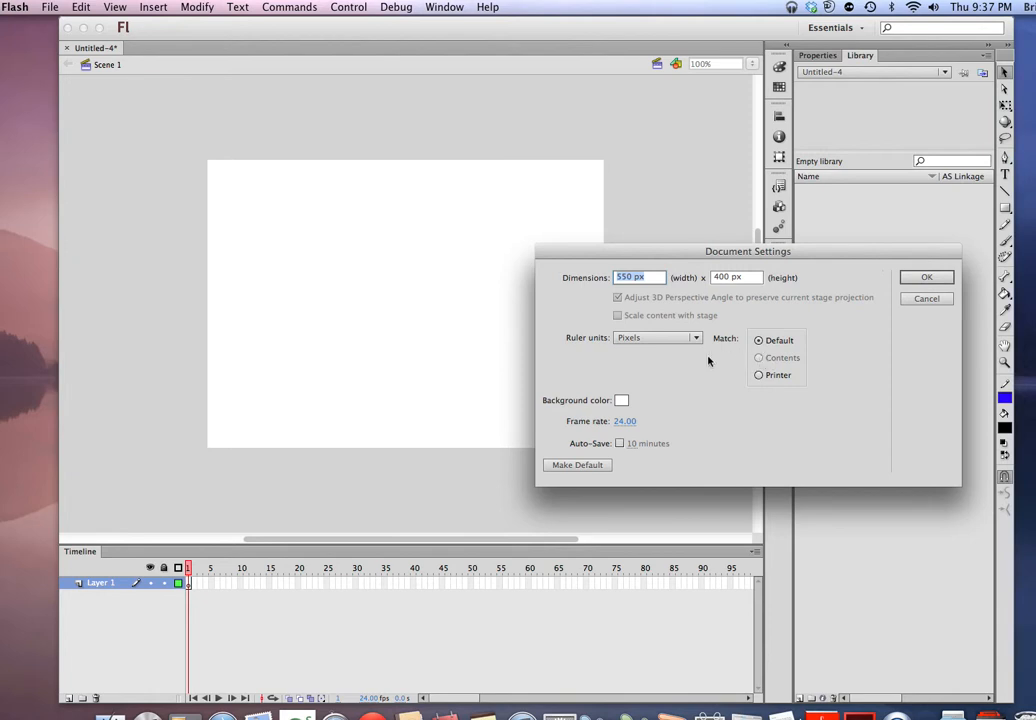
pyautogui.click(620, 400)
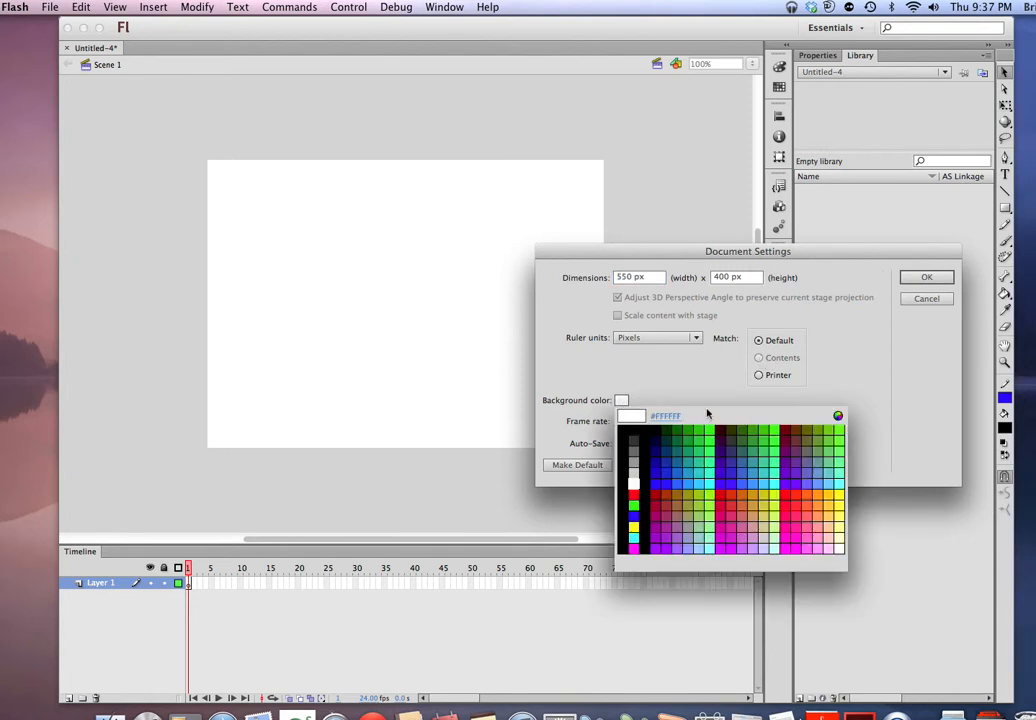
pyautogui.click(800, 501)
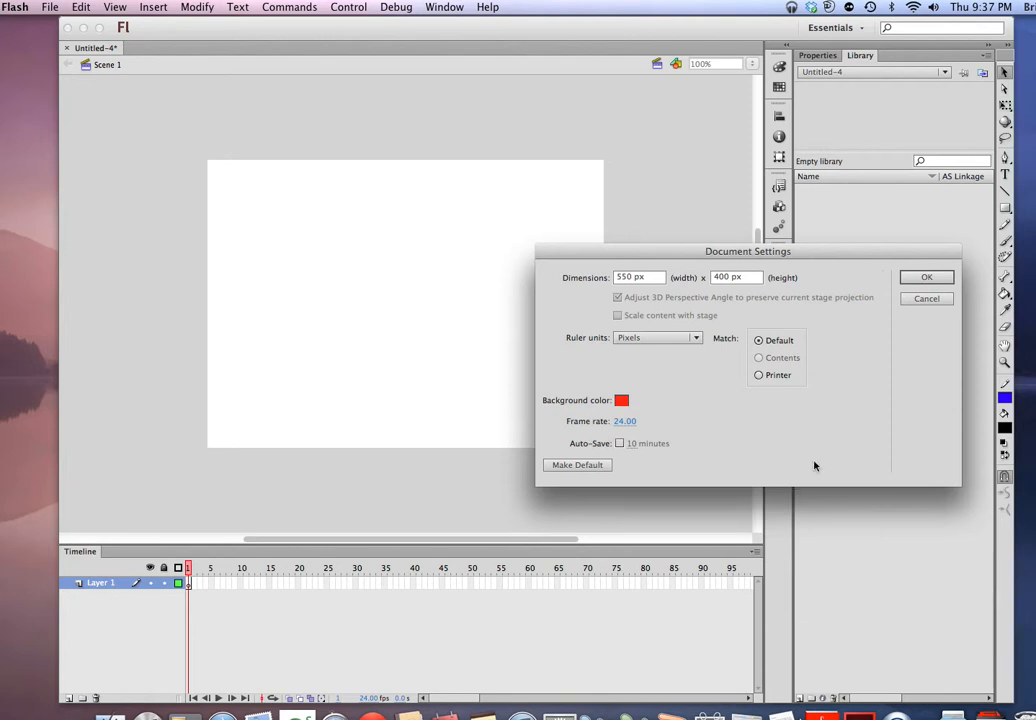
pyautogui.click(926, 278)
pyautogui.click(920, 280)
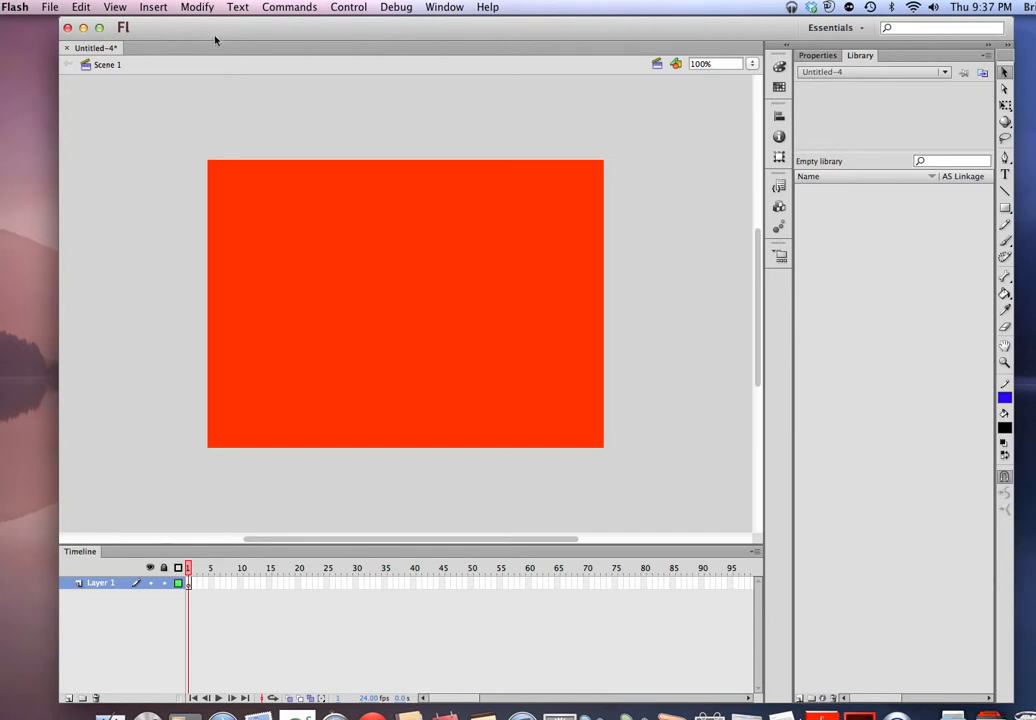
# - Import Ghost.jpg from the eBanner images folder into the document's library
pyautogui.click(49, 8)
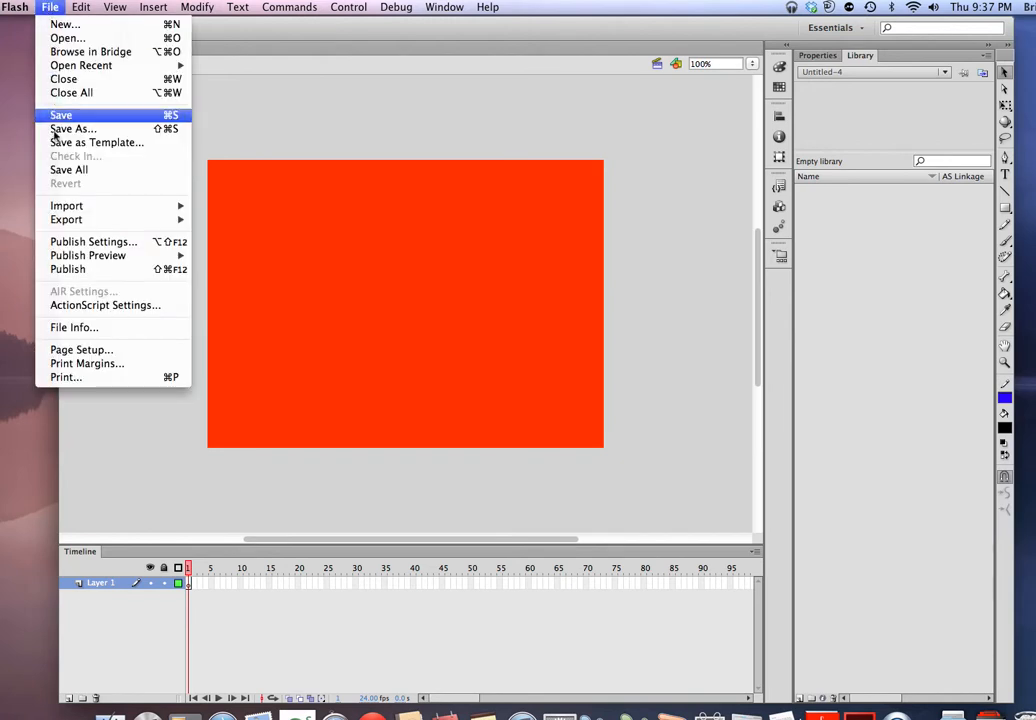
pyautogui.moveTo(120, 206)
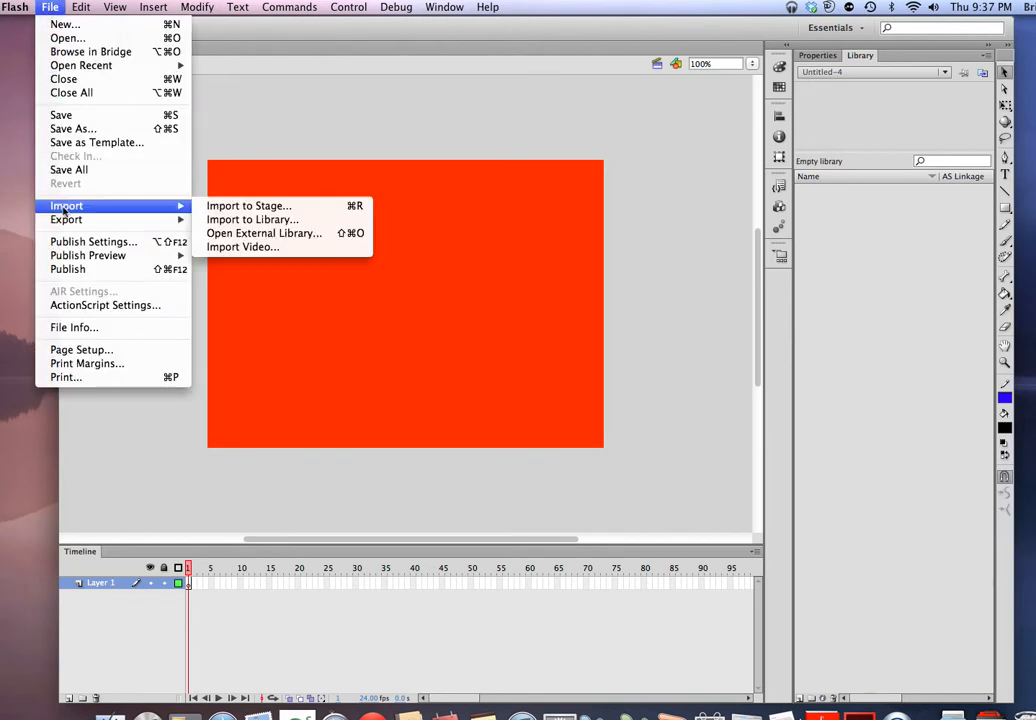
pyautogui.click(231, 221)
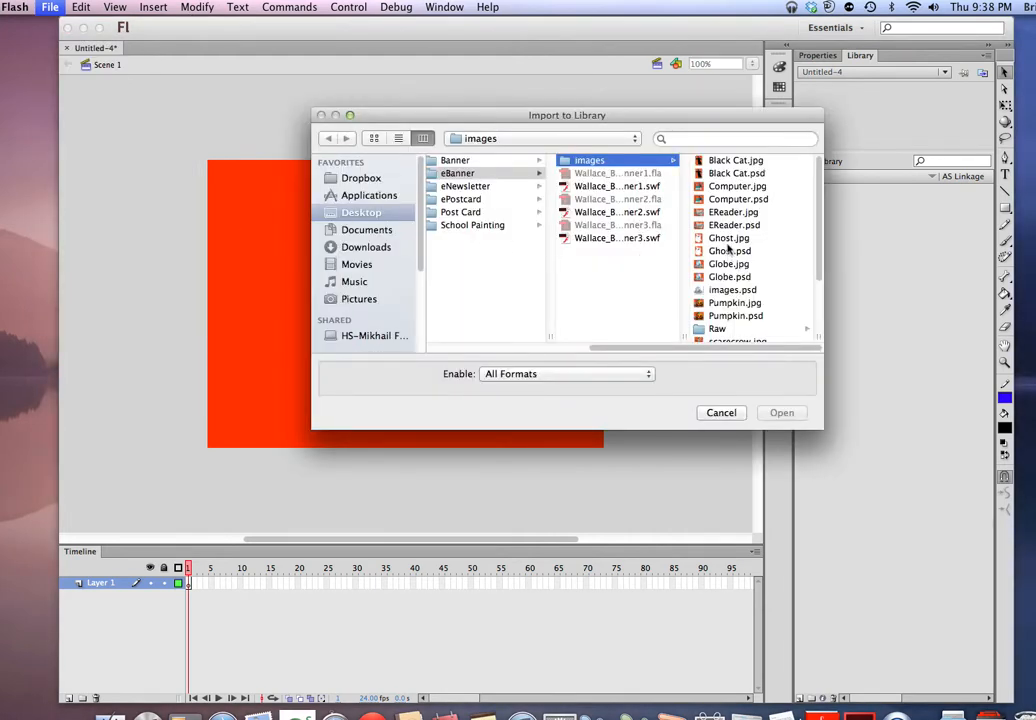
pyautogui.click(727, 241)
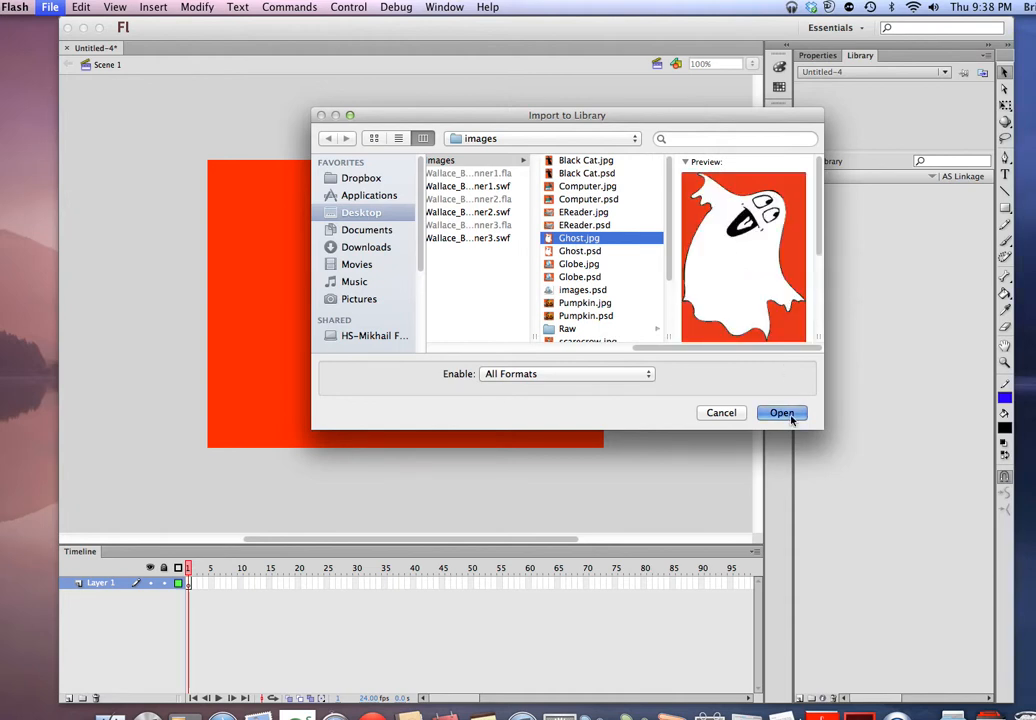
pyautogui.click(782, 412)
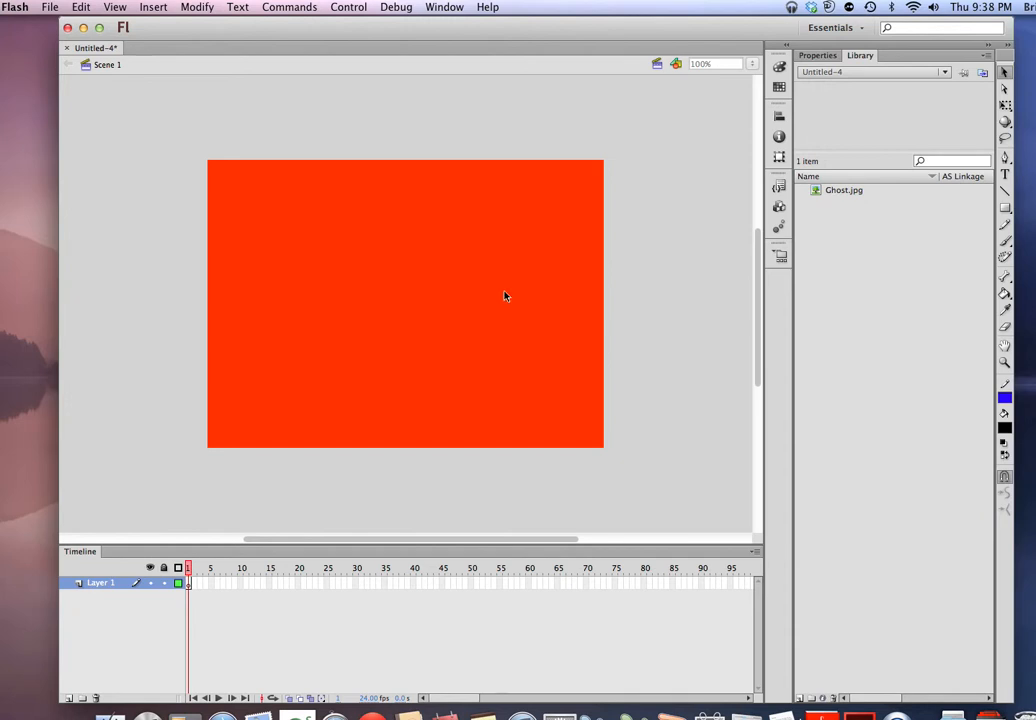
# - Place Ghost.jpg over the stage's lower-right corner and rotate it counterclockwise with Free Transform so its head leads toward the left
pyautogui.moveTo(847, 190); pyautogui.dragTo(655, 405)
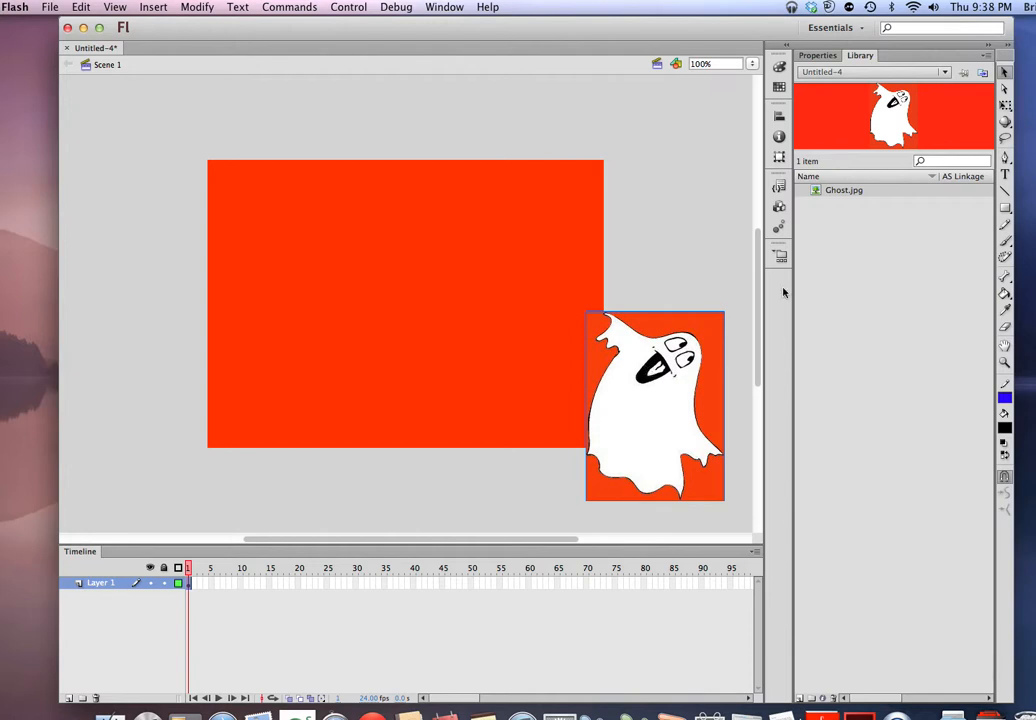
pyautogui.click(1007, 106)
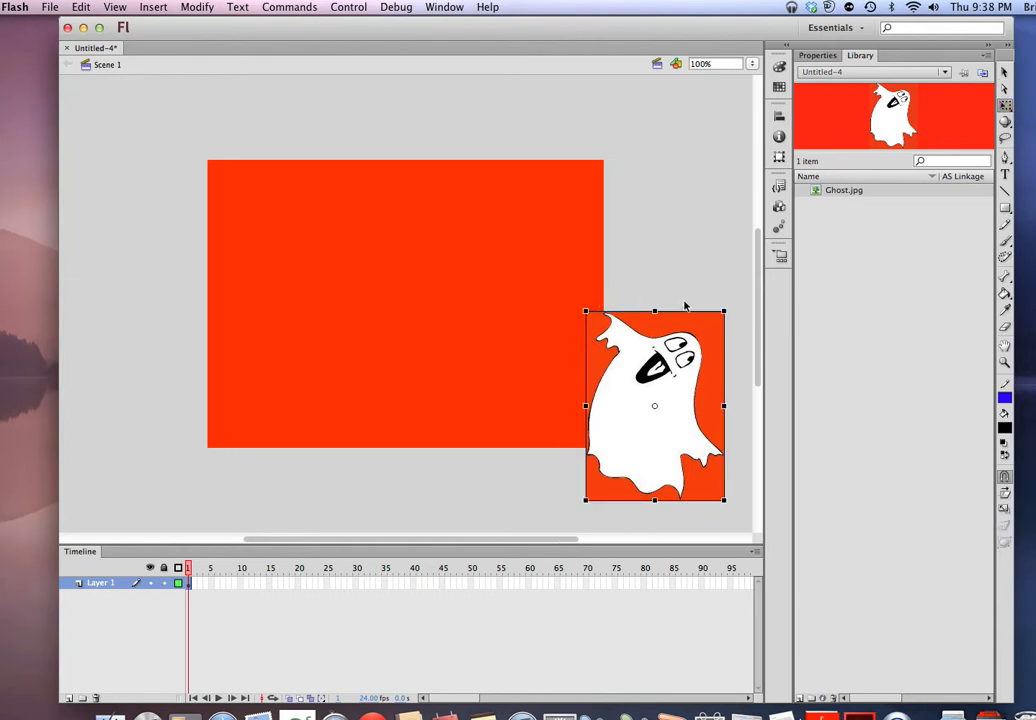
pyautogui.moveTo(729, 318); pyautogui.dragTo(607, 288)
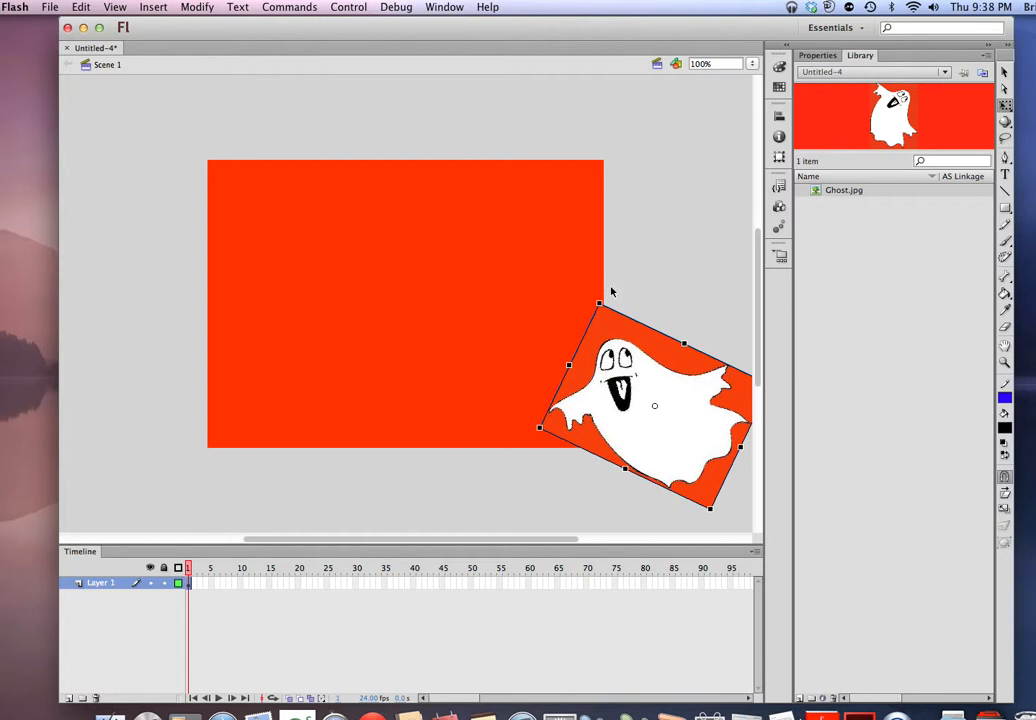
# - Rename Layer 1 as Ghost and move the ghost down so it sits mostly off the stage's lower-right corner
pyautogui.doubleClick(96, 583)
pyautogui.click(97, 583)
pyautogui.moveTo(130, 587); pyautogui.dragTo(66, 583)
pyautogui.write('Ghost')
pyautogui.moveTo(647, 424); pyautogui.dragTo(602, 493)
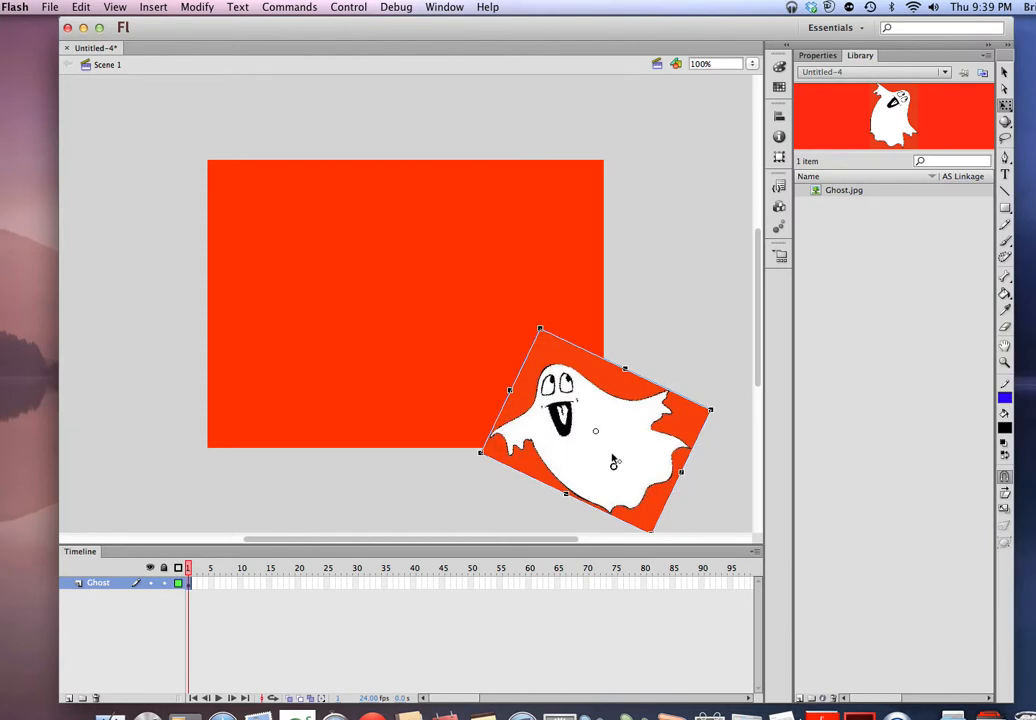
pyautogui.moveTo(609, 446); pyautogui.dragTo(614, 488)
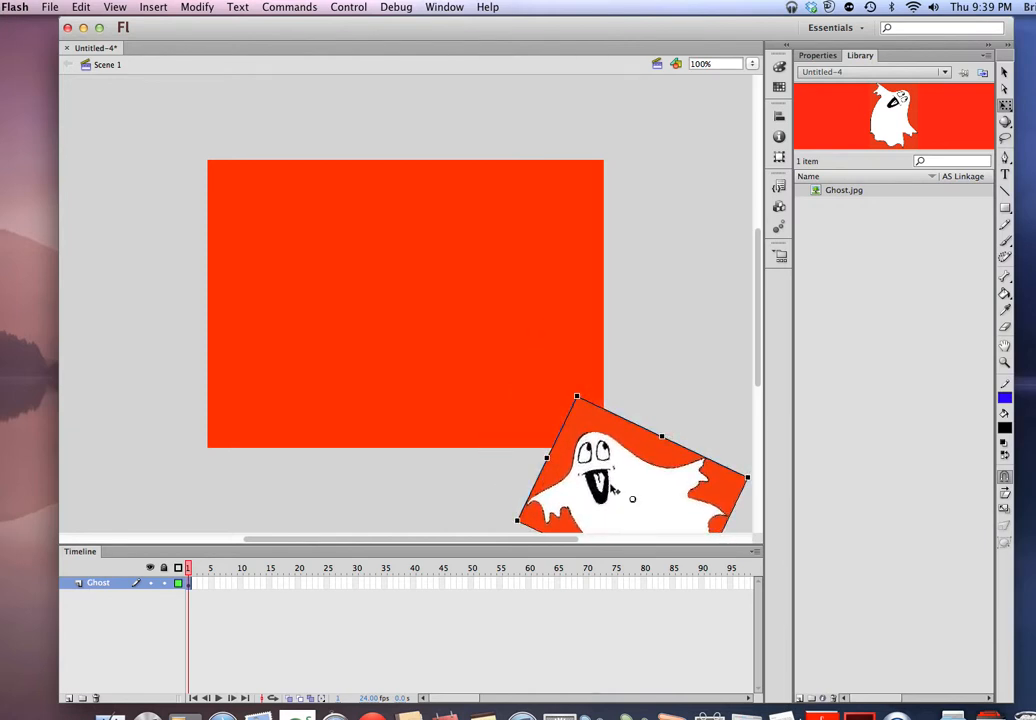
# - Insert a keyframe at frame 5 of the Ghost layer and shift the ghost slightly up and to the left
pyautogui.click(210, 584)
pyautogui.rightClick(210, 584)
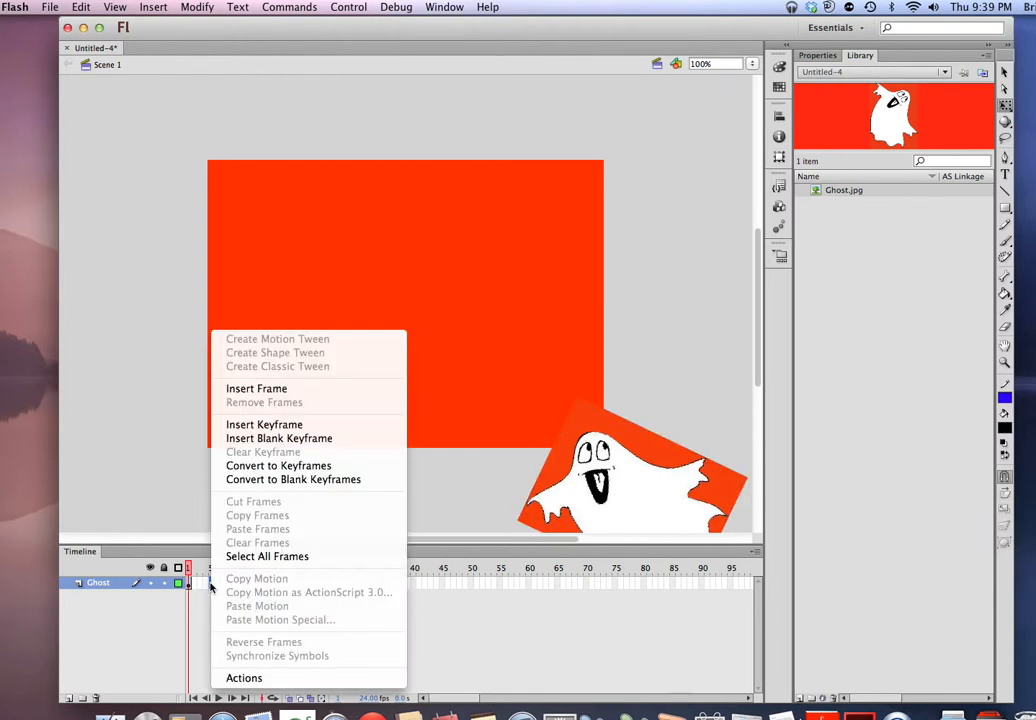
pyautogui.click(245, 428)
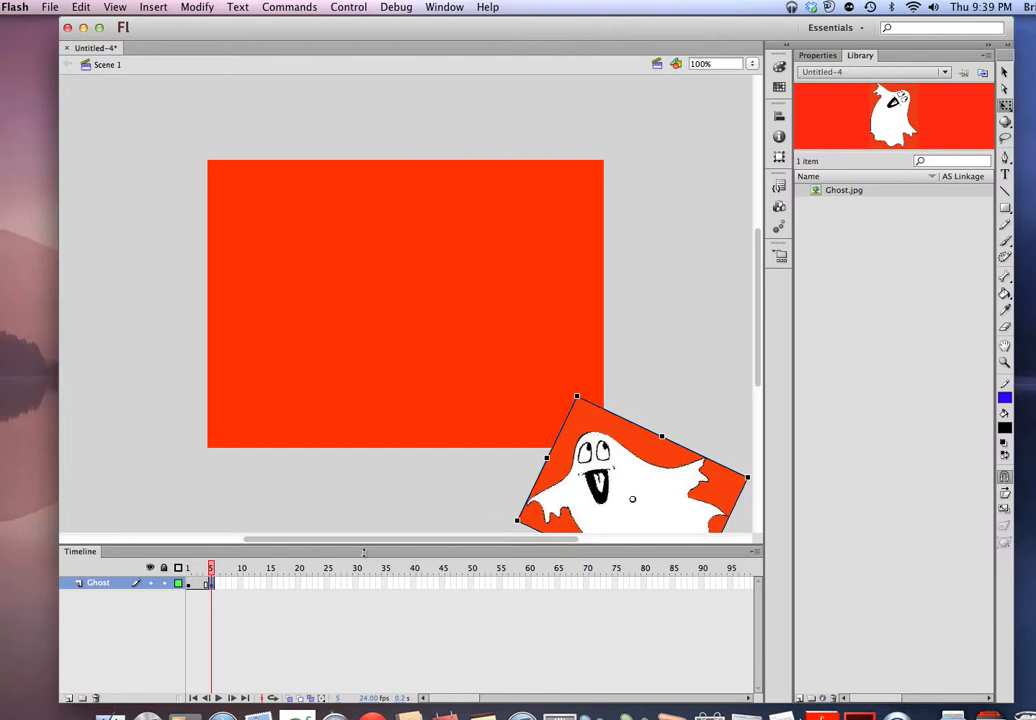
pyautogui.moveTo(582, 495); pyautogui.dragTo(547, 467)
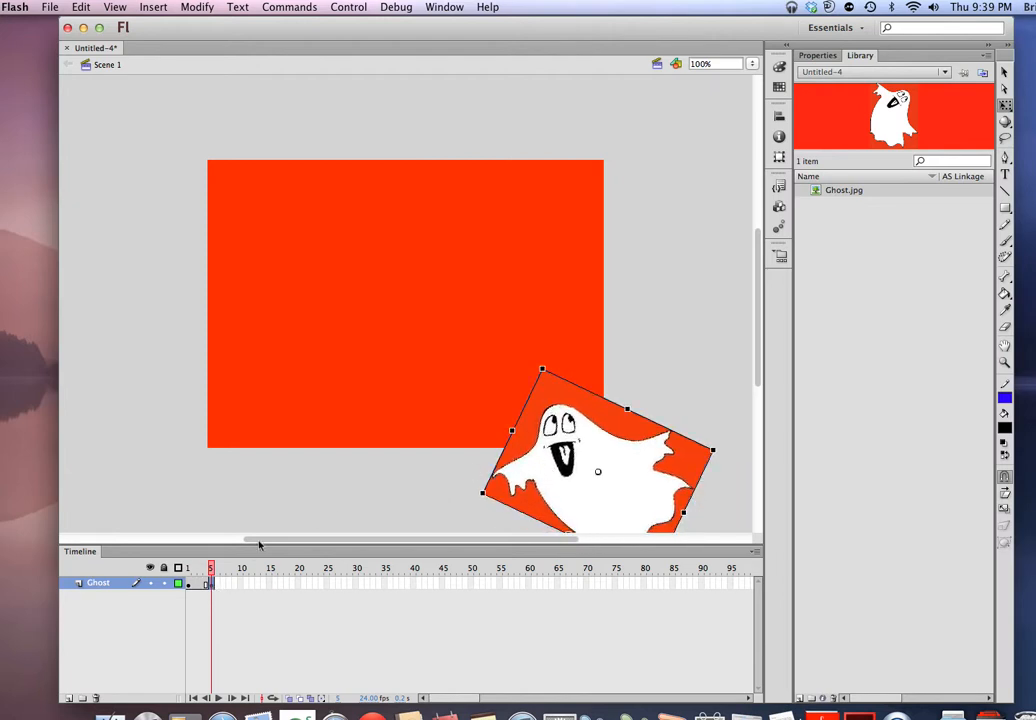
# - Insert a keyframe at frame 10 and move the ghost diagonally up-left, further onto the stage's lower-right corner
pyautogui.click(242, 584)
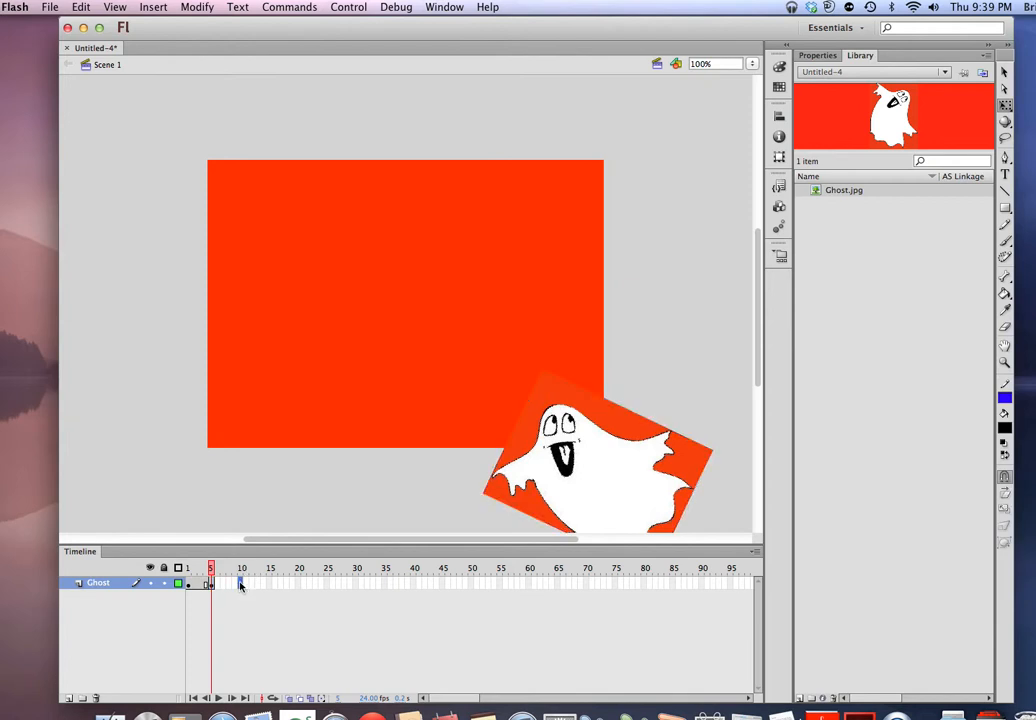
pyautogui.rightClick(242, 584)
pyautogui.click(273, 432)
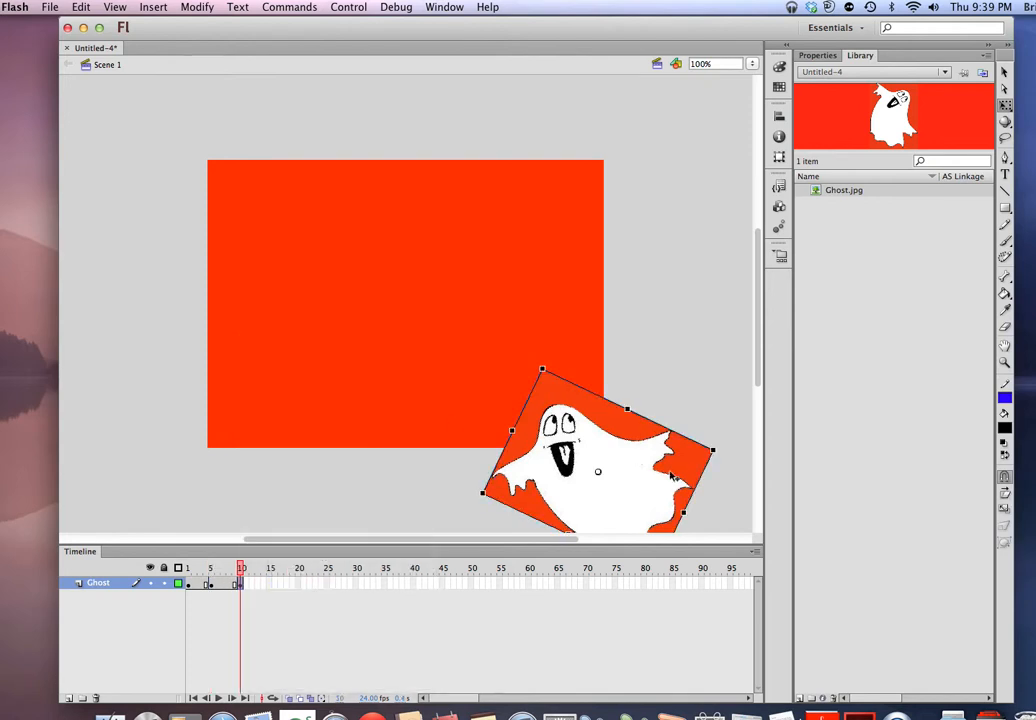
pyautogui.moveTo(640, 482); pyautogui.dragTo(576, 438)
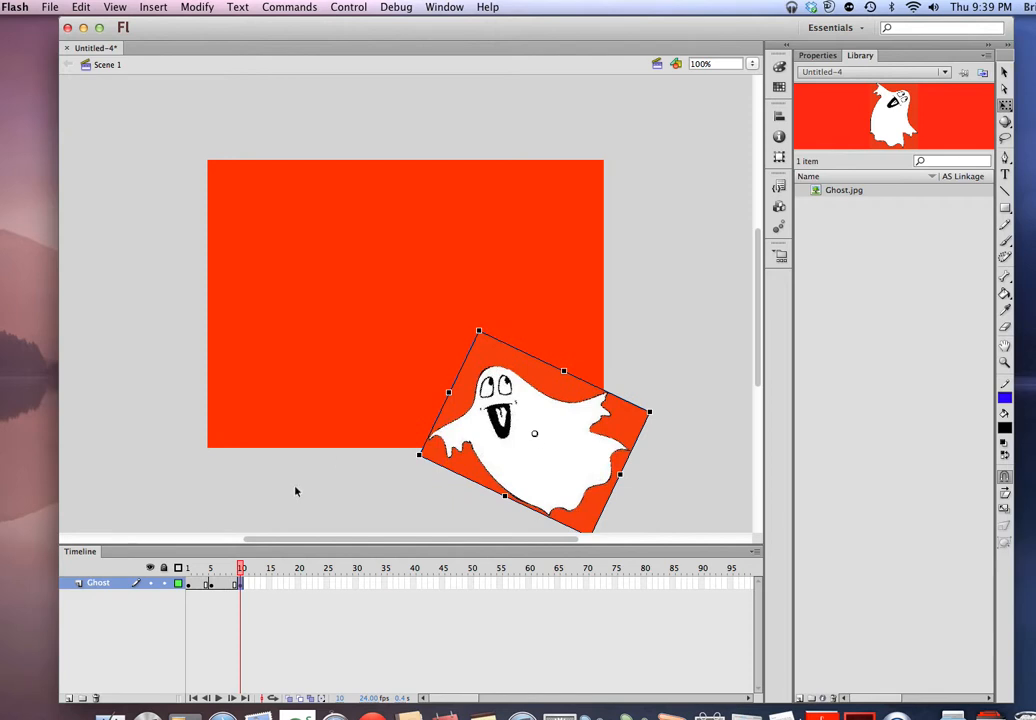
# - Insert a keyframe at frame 15 and move the ghost up-left until only its lower corner overhangs the stage's bottom edge
pyautogui.click(269, 585)
pyautogui.rightClick(269, 586)
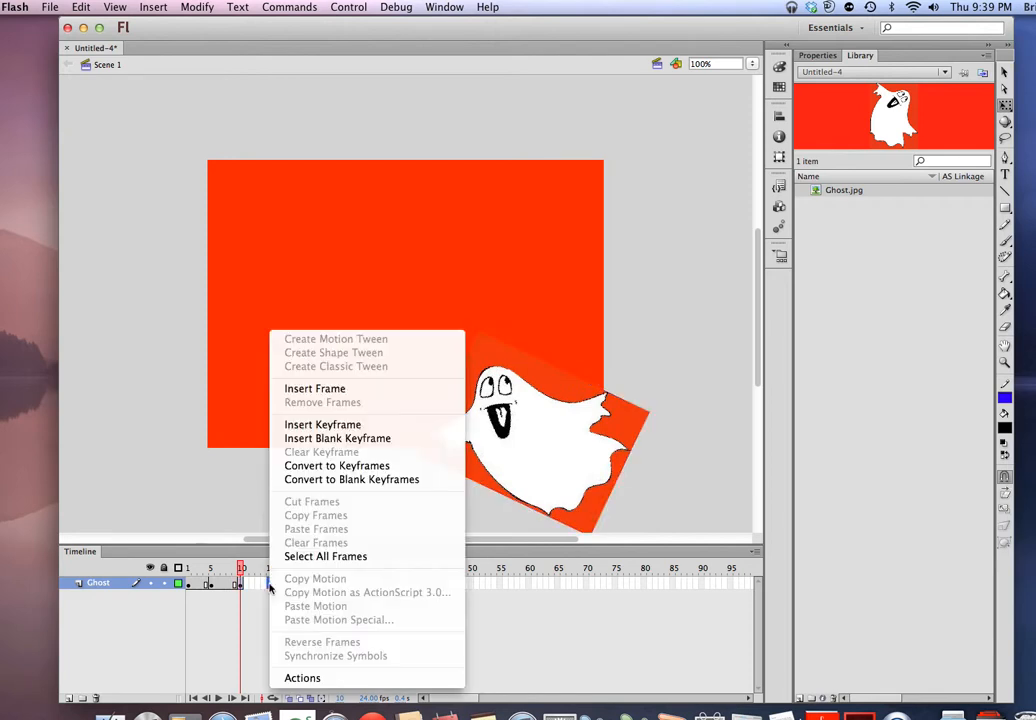
pyautogui.click(315, 427)
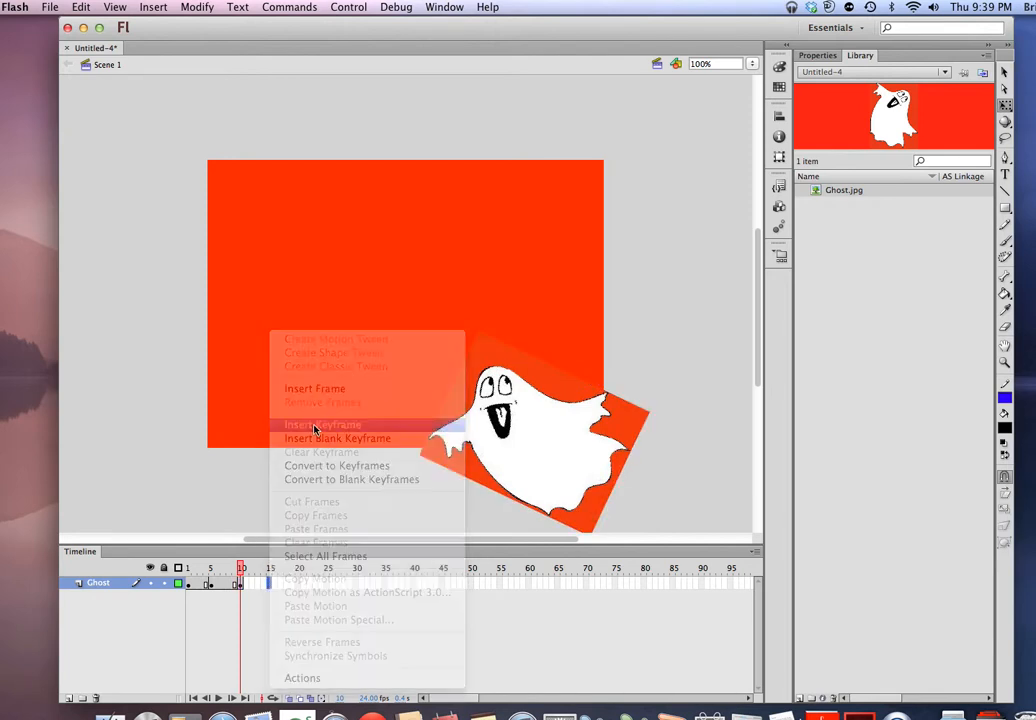
pyautogui.moveTo(485, 469); pyautogui.dragTo(423, 428)
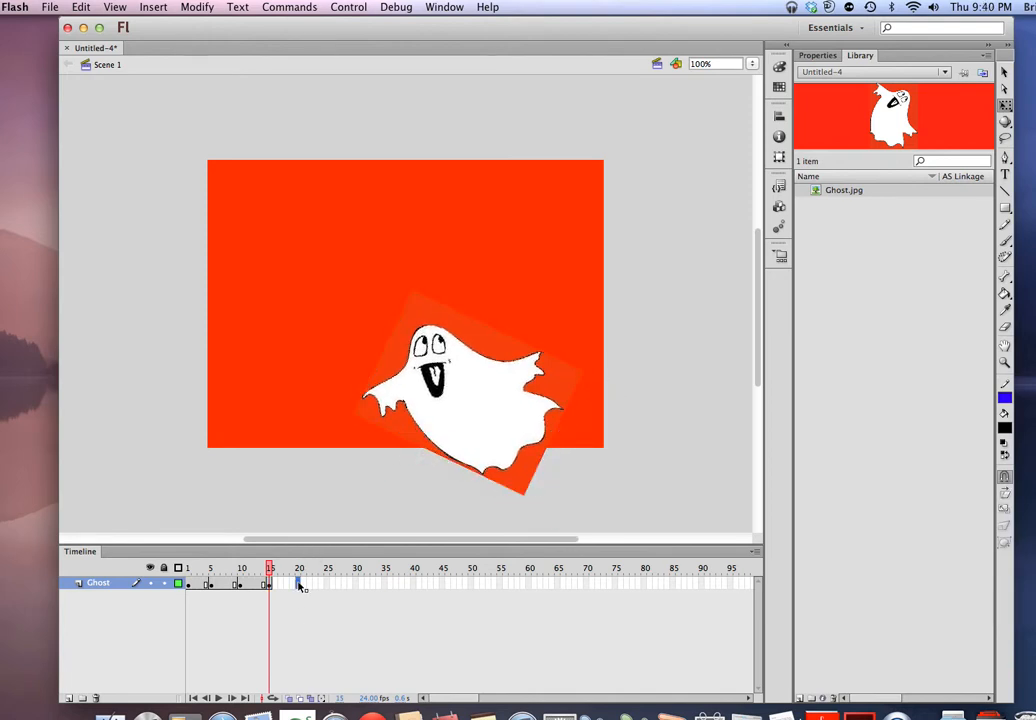
# - Insert a keyframe at frame 20 and move the ghost up-left to near the middle of the stage
pyautogui.rightClick(298, 586)
pyautogui.click(331, 427)
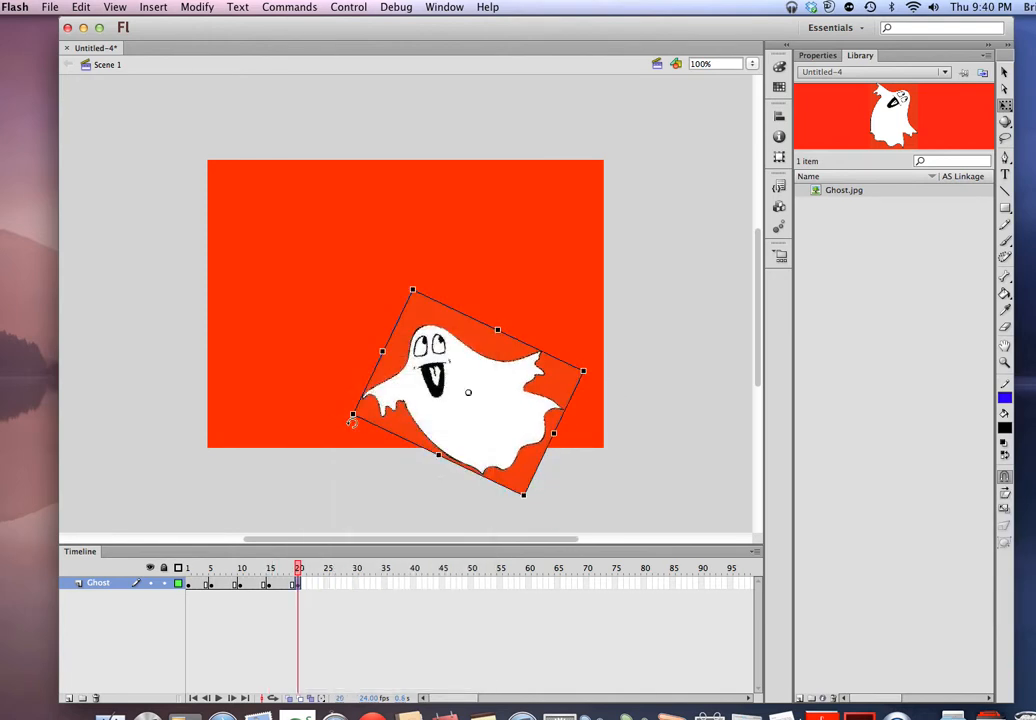
pyautogui.moveTo(466, 426); pyautogui.dragTo(410, 388)
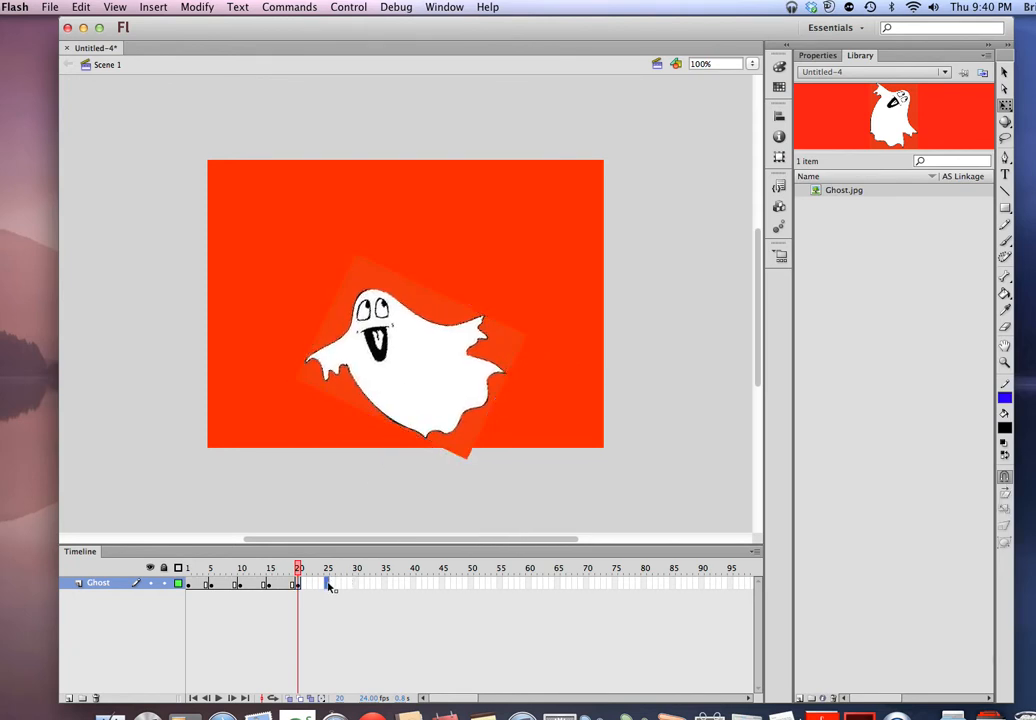
# - Insert a keyframe at frame 25 and move the ghost up-left to just inside the stage's left edge
pyautogui.rightClick(329, 586)
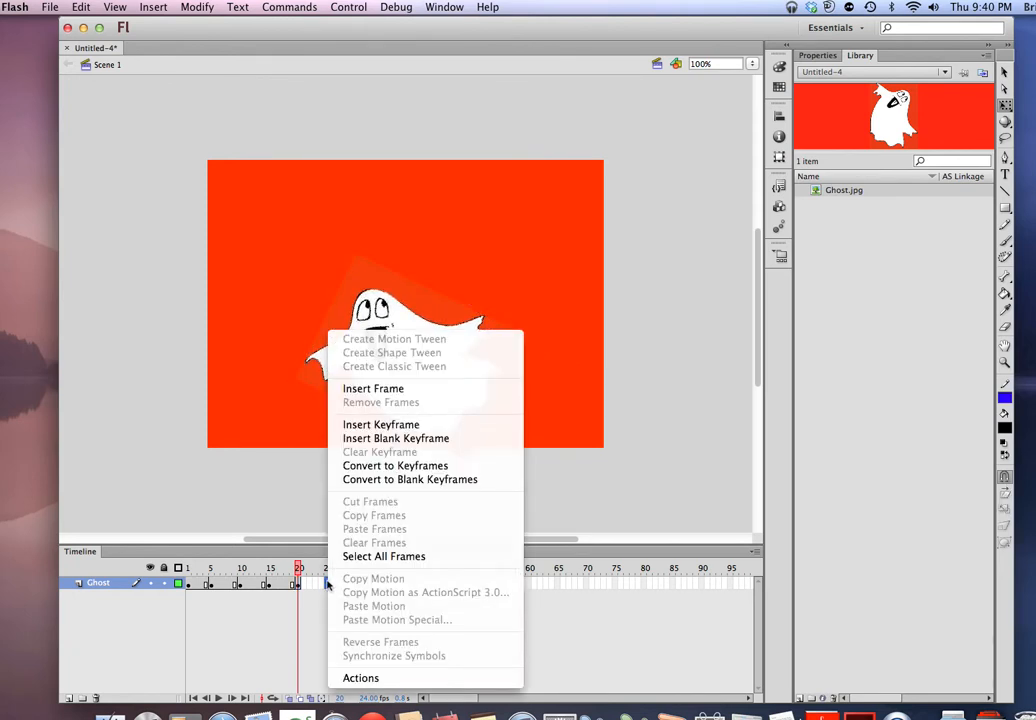
pyautogui.click(364, 425)
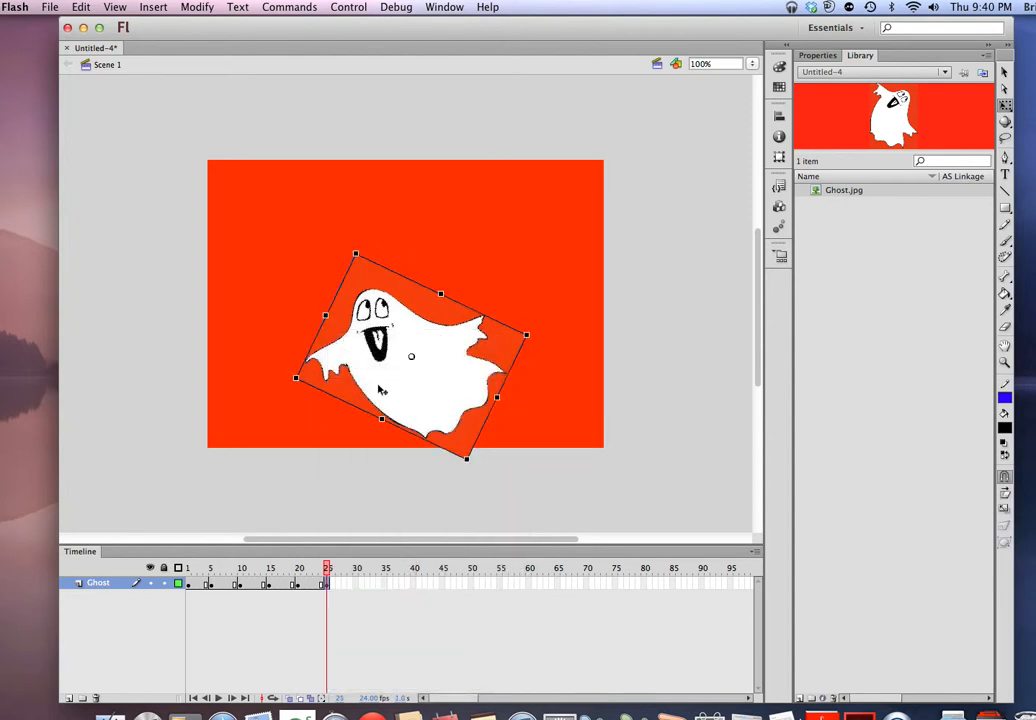
pyautogui.moveTo(385, 393); pyautogui.dragTo(311, 362)
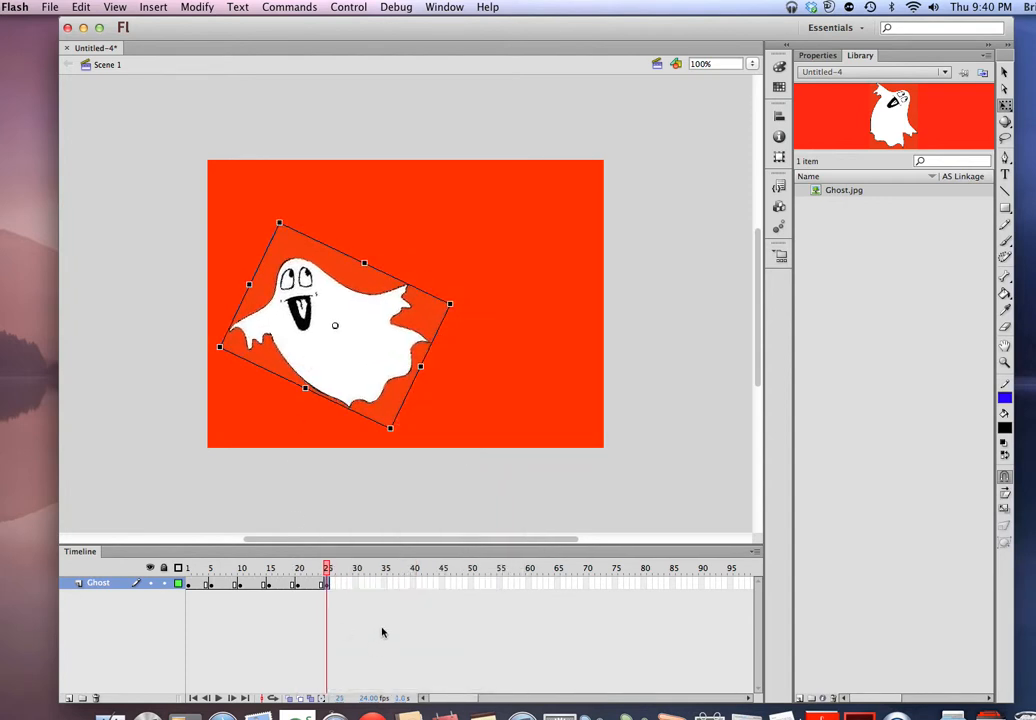
# - Insert a keyframe at frame 30 and move the ghost up-left so its hand crosses the stage's left edge
pyautogui.click(356, 584)
pyautogui.rightClick(356, 584)
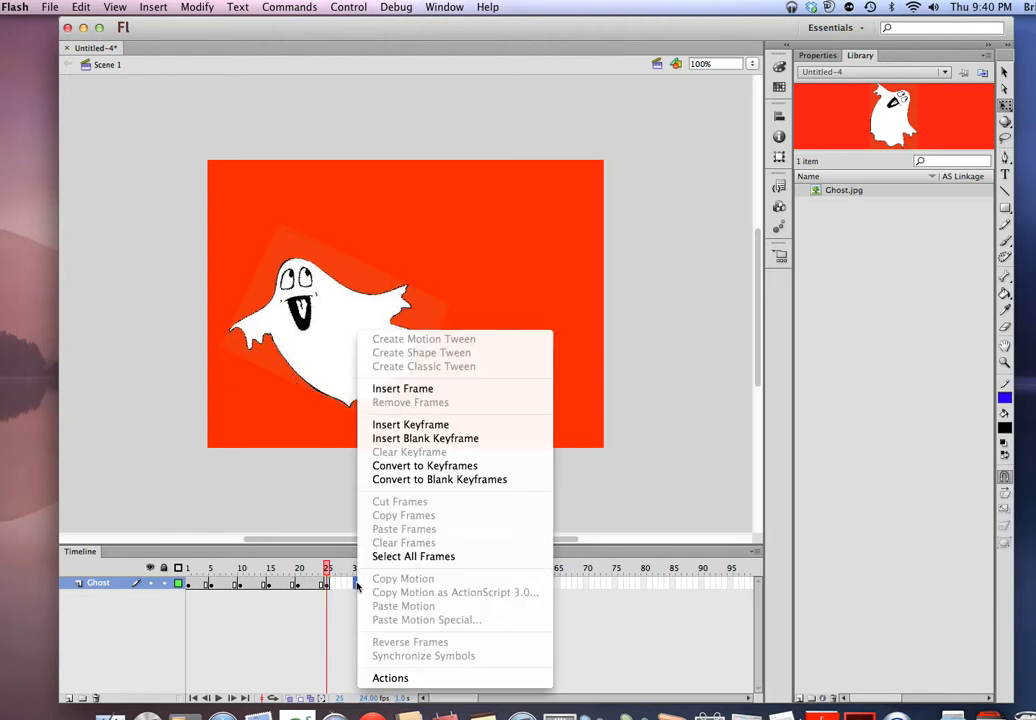
pyautogui.click(410, 424)
pyautogui.moveTo(346, 362); pyautogui.dragTo(294, 345)
# - Insert a keyframe at frame 35 and move the ghost up-left so its head lies beyond the stage's left edge
pyautogui.click(384, 583)
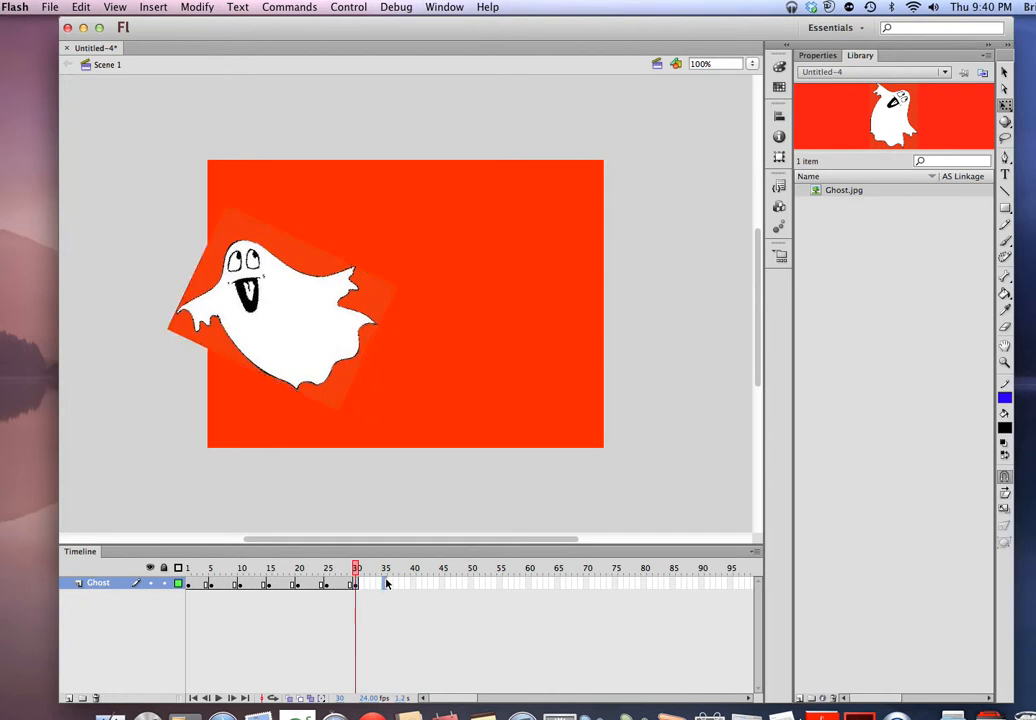
pyautogui.rightClick(383, 590)
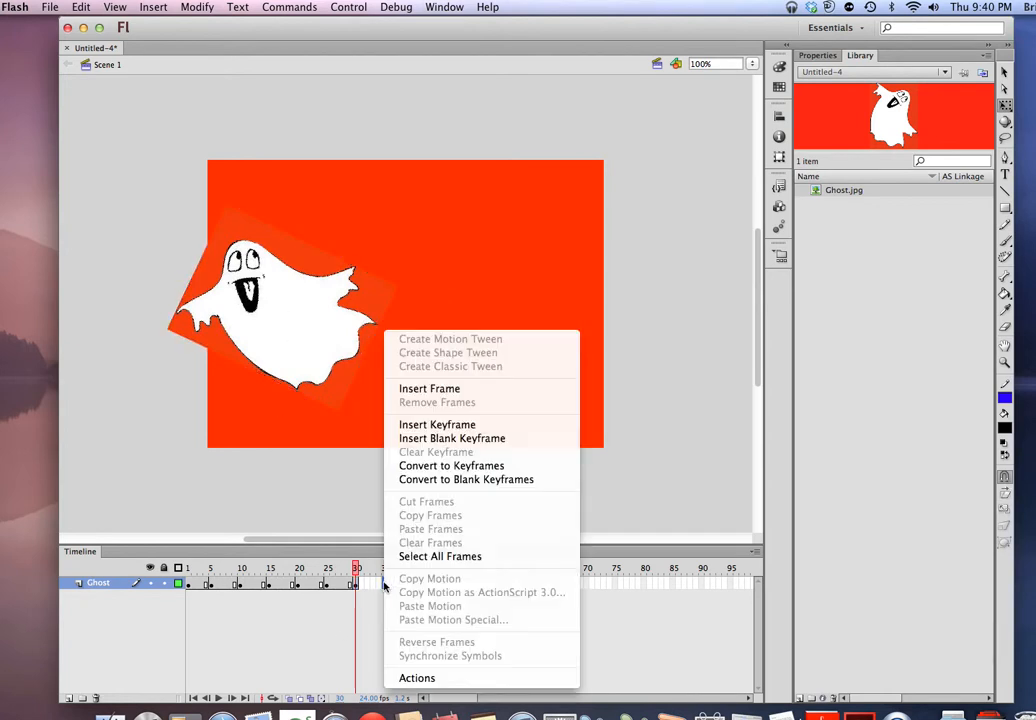
pyautogui.click(430, 425)
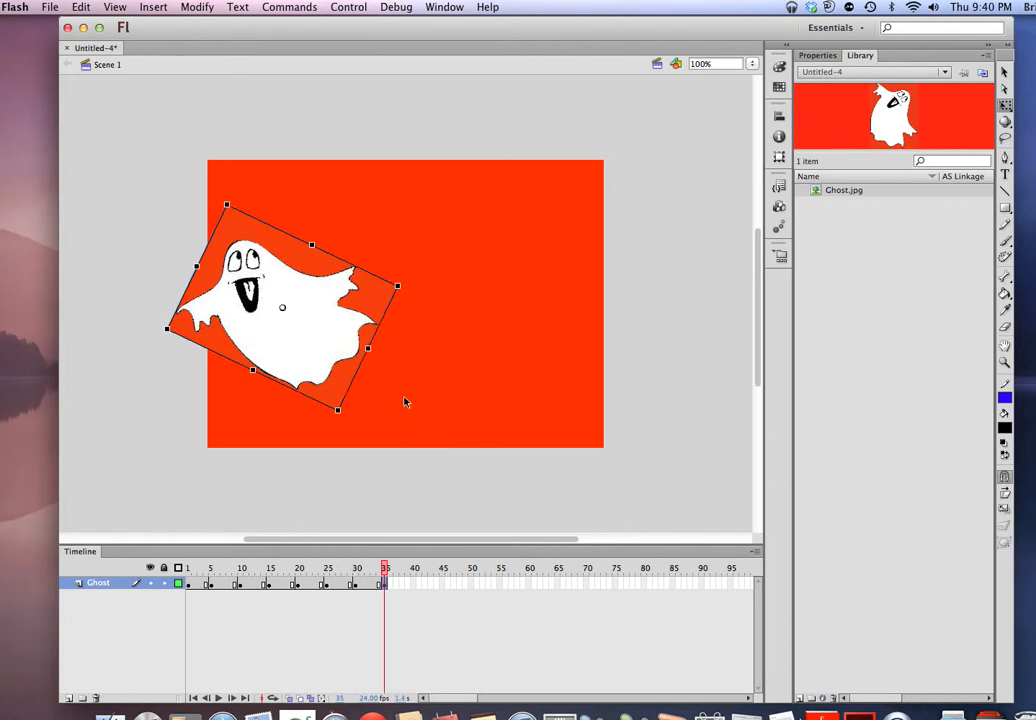
pyautogui.moveTo(315, 301); pyautogui.dragTo(261, 278)
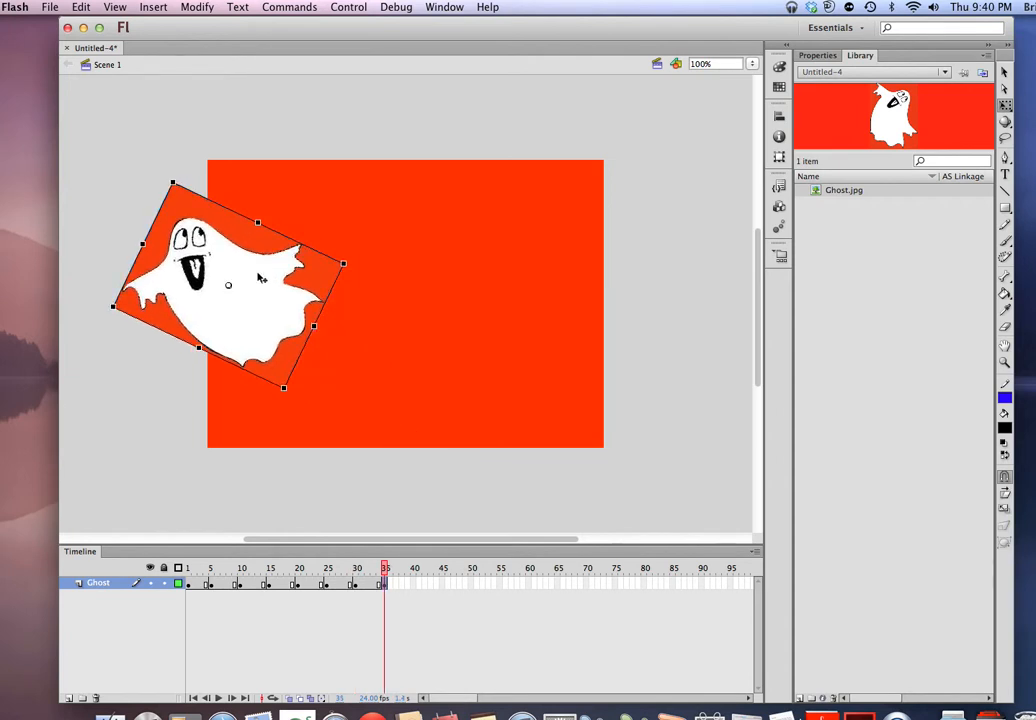
# - Insert a keyframe at frame 40 and move the ghost up-left until most of it lies beyond the stage's left edge
pyautogui.click(413, 583)
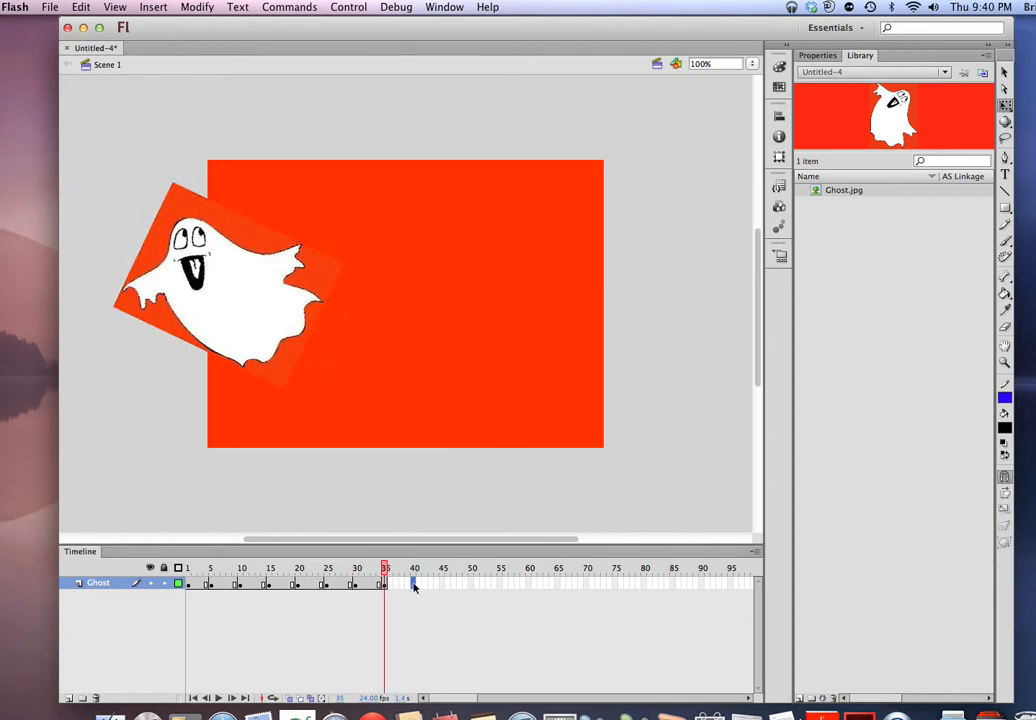
pyautogui.rightClick(413, 583)
pyautogui.click(435, 425)
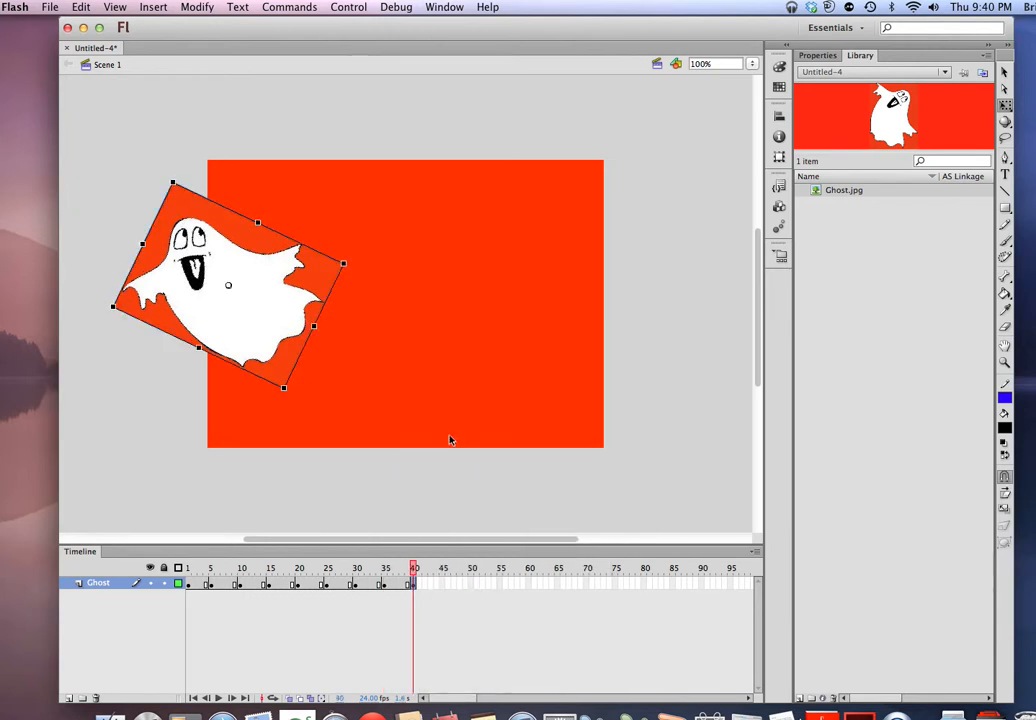
pyautogui.moveTo(270, 339); pyautogui.dragTo(205, 316)
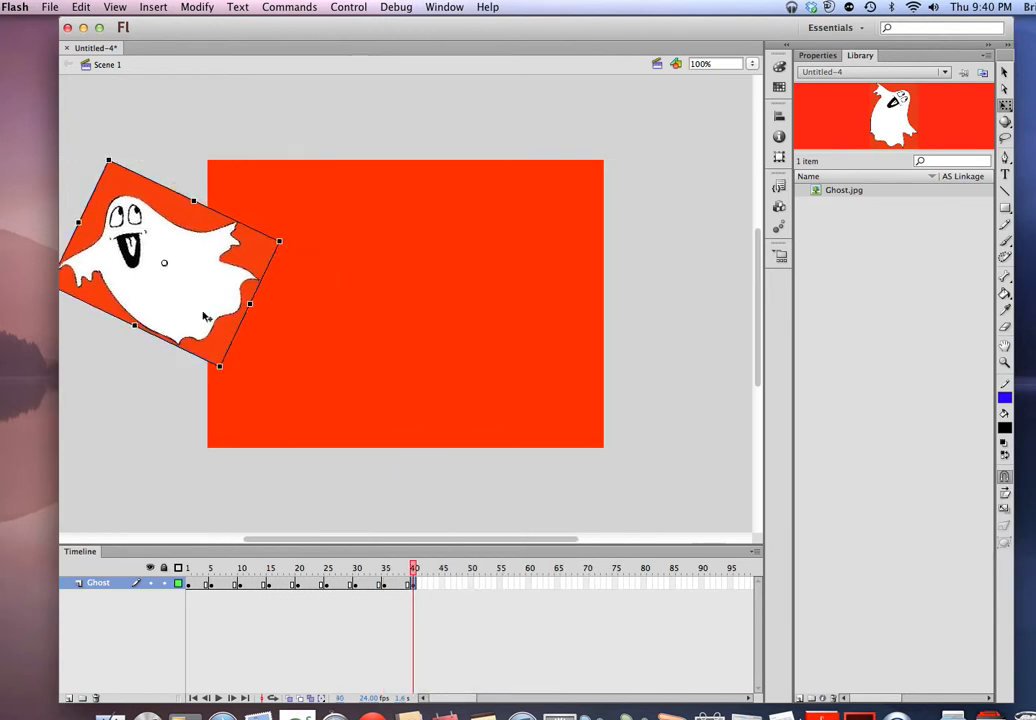
# - Insert a keyframe at frame 45 and move the ghost up-left until its body is just outside the stage's left edge
pyautogui.click(436, 583)
pyautogui.rightClick(443, 585)
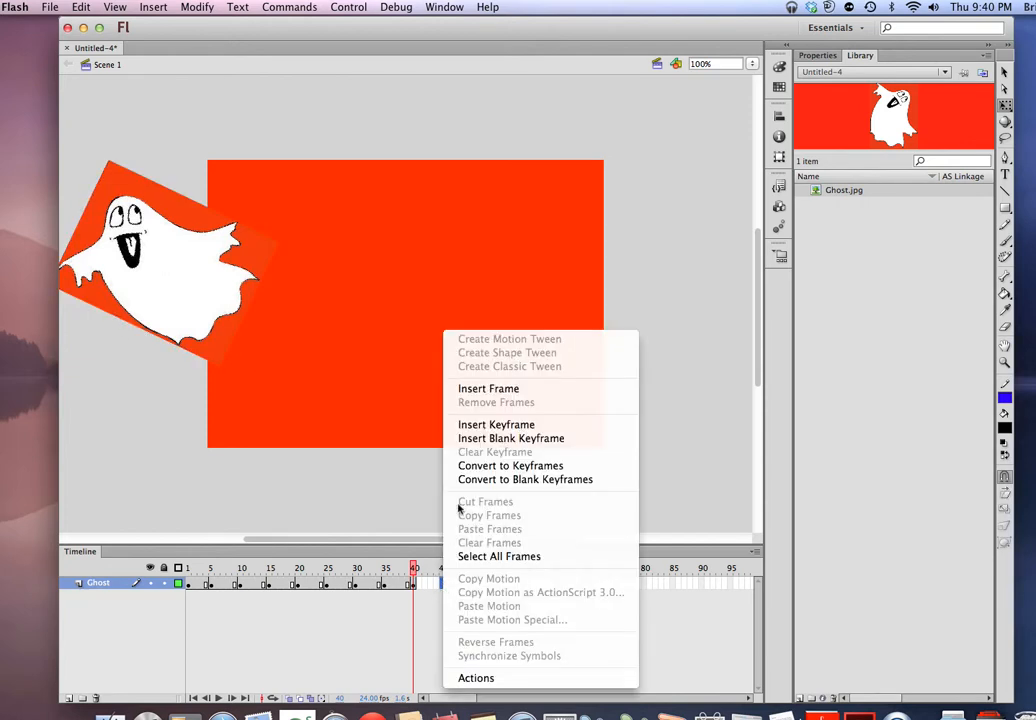
pyautogui.click(496, 424)
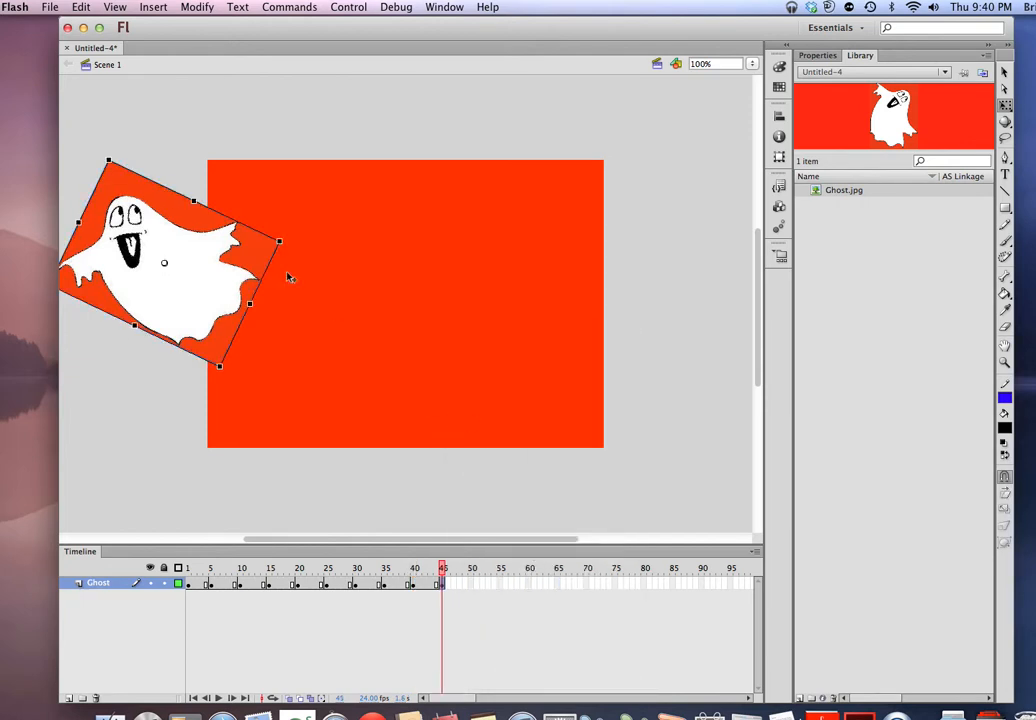
pyautogui.moveTo(189, 239); pyautogui.dragTo(142, 225)
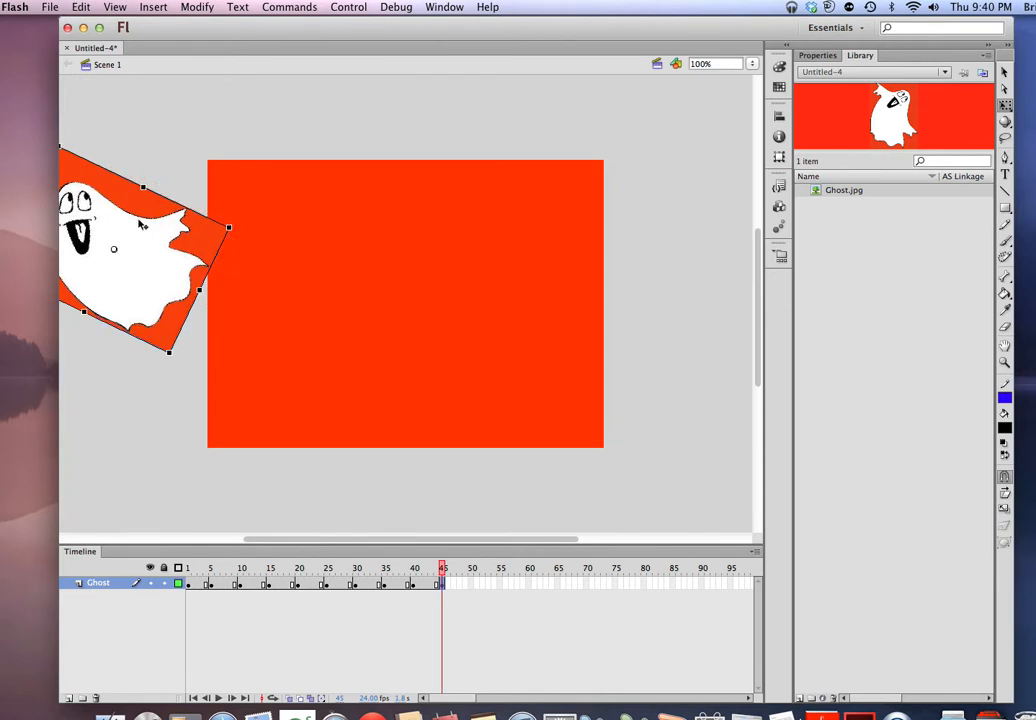
# - Insert a keyframe at frame 50 and mirror the ghost along its length so it faces back toward the stage
pyautogui.rightClick(470, 584)
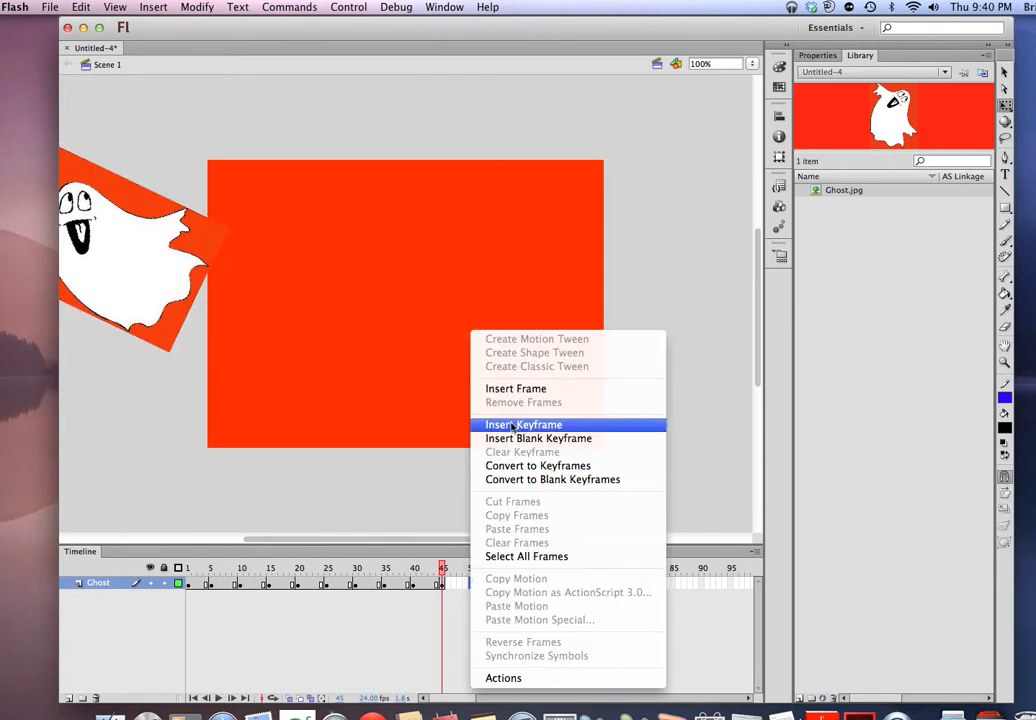
pyautogui.click(511, 425)
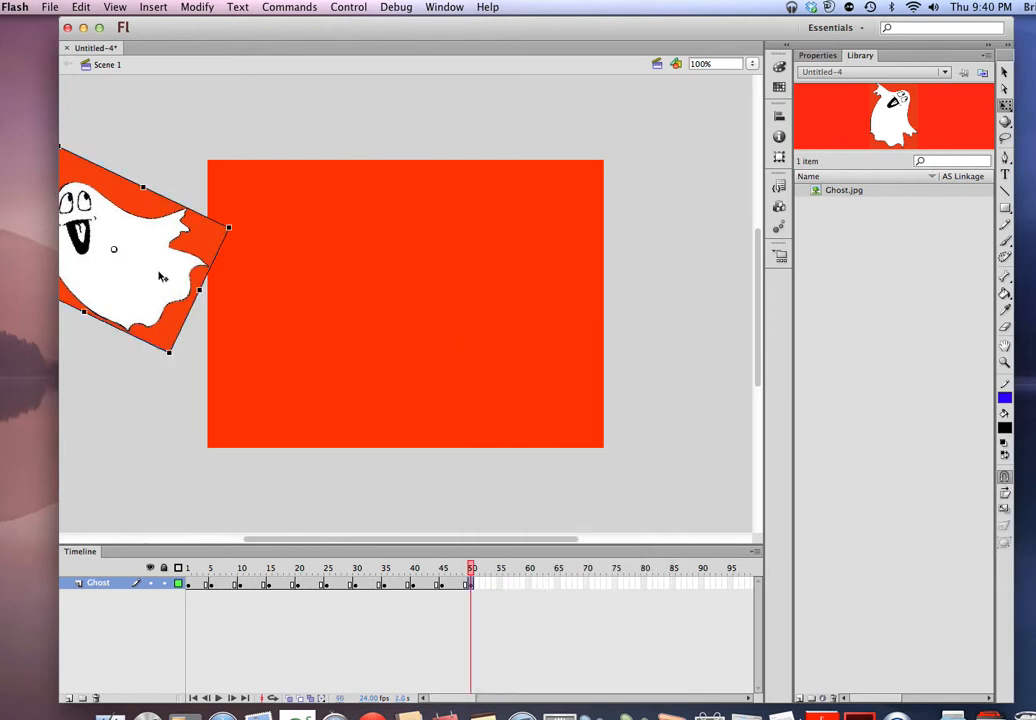
pyautogui.moveTo(201, 288); pyautogui.dragTo(29, 199)
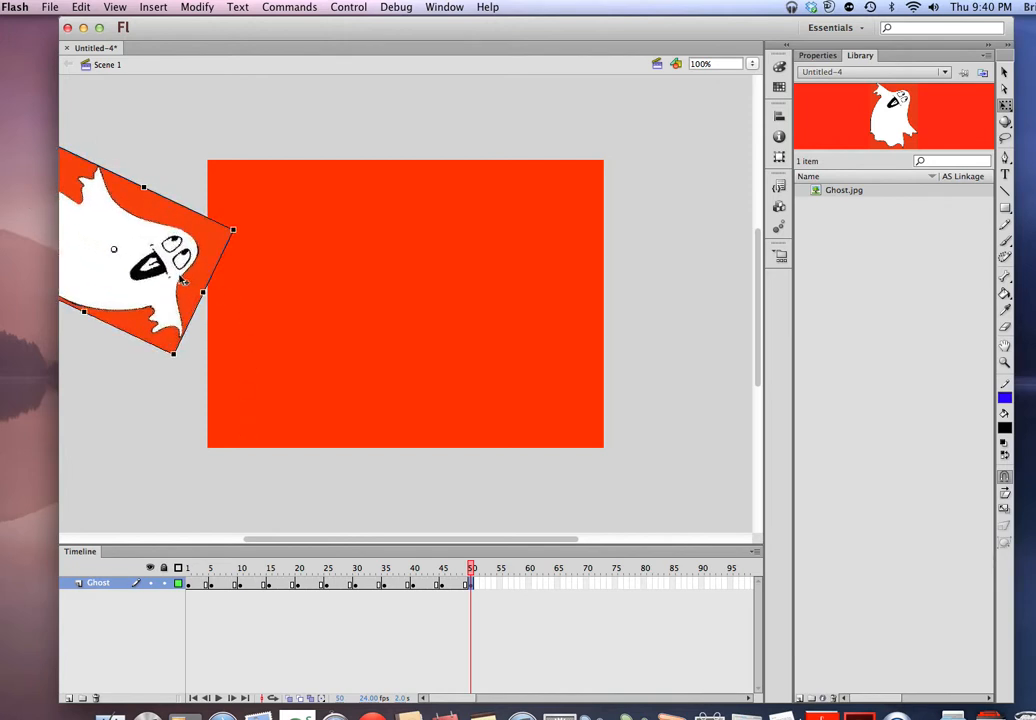
# - Insert a keyframe at frame 55 and move the ghost down-right so its head is back inside the stage's left edge
pyautogui.rightClick(501, 584)
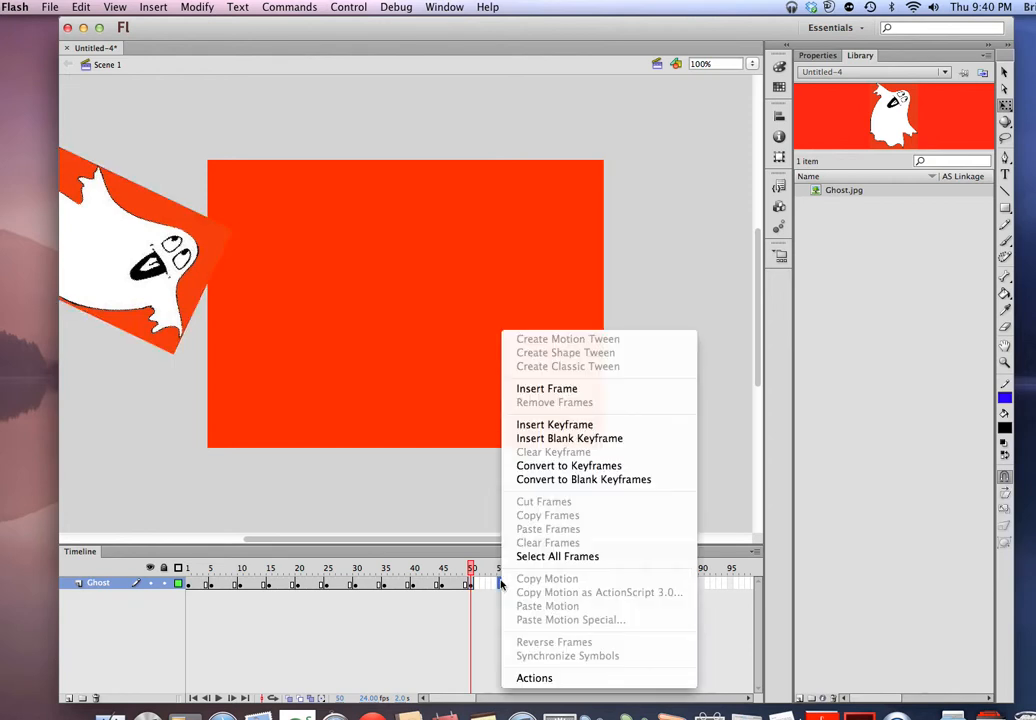
pyautogui.click(534, 430)
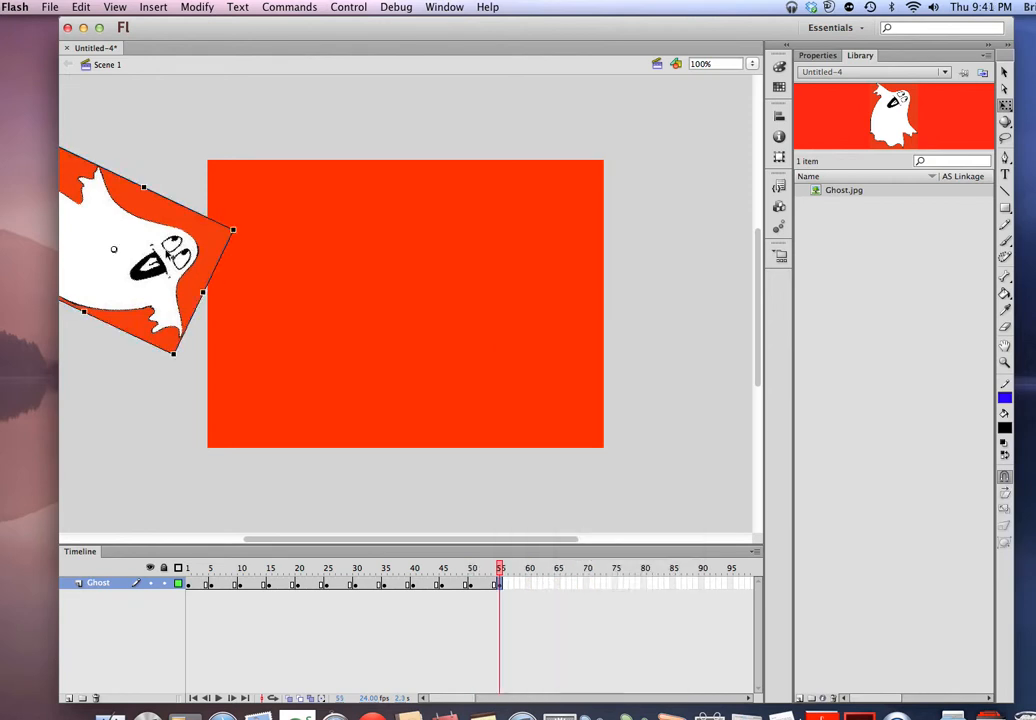
pyautogui.moveTo(173, 250); pyautogui.dragTo(256, 286)
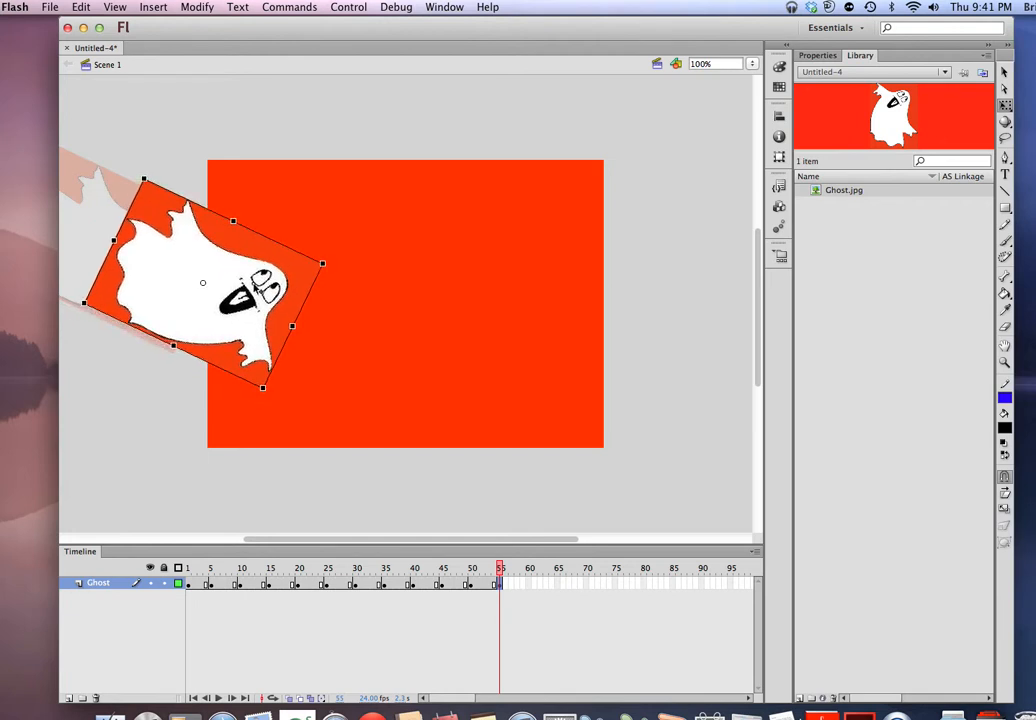
# - Insert a keyframe at frame 60 and move the ghost right so most of its body is on the stage
pyautogui.click(532, 583)
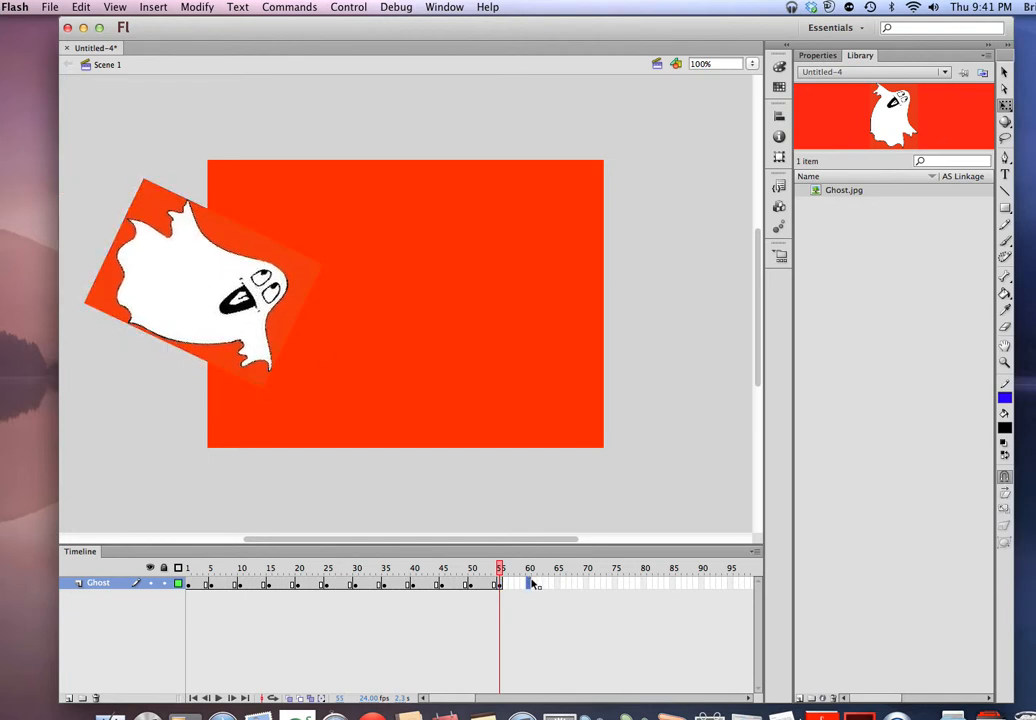
pyautogui.rightClick(532, 583)
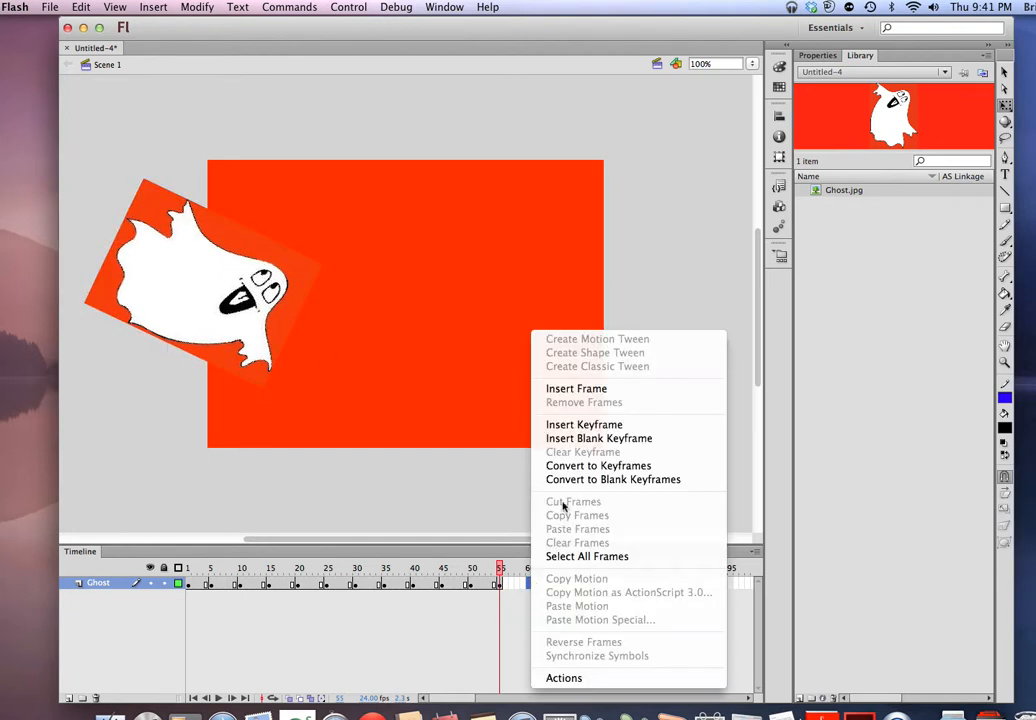
pyautogui.click(565, 425)
pyautogui.moveTo(272, 327); pyautogui.dragTo(337, 336)
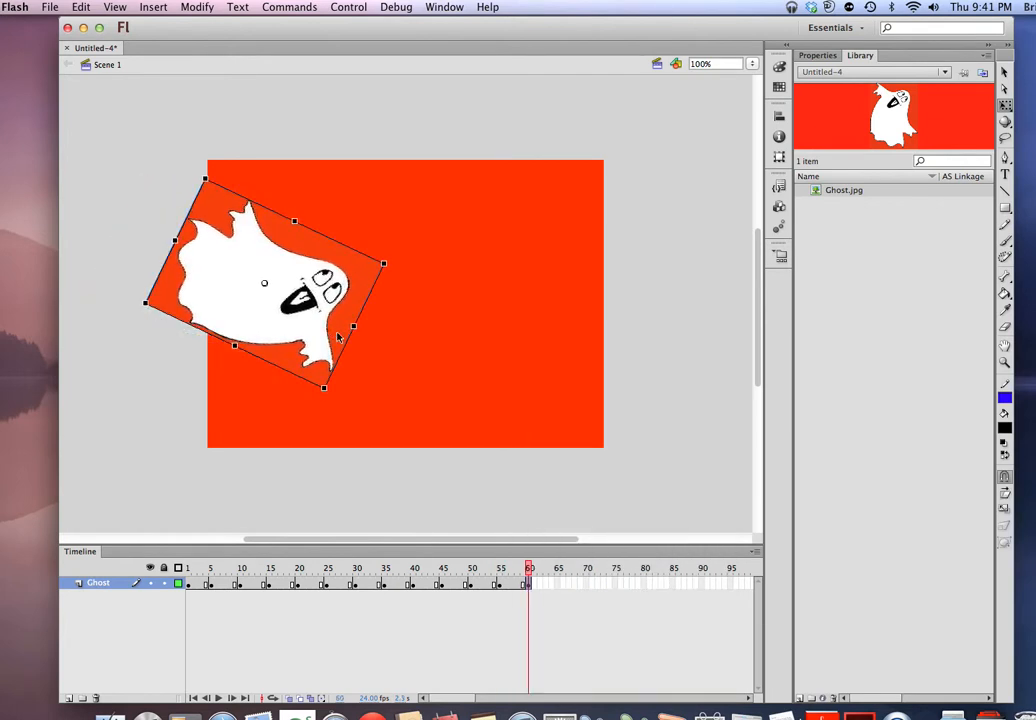
# - Insert a keyframe at frame 65 and move the ghost slightly right so its tail reaches the stage's left edge
pyautogui.click(558, 584)
pyautogui.rightClick(558, 584)
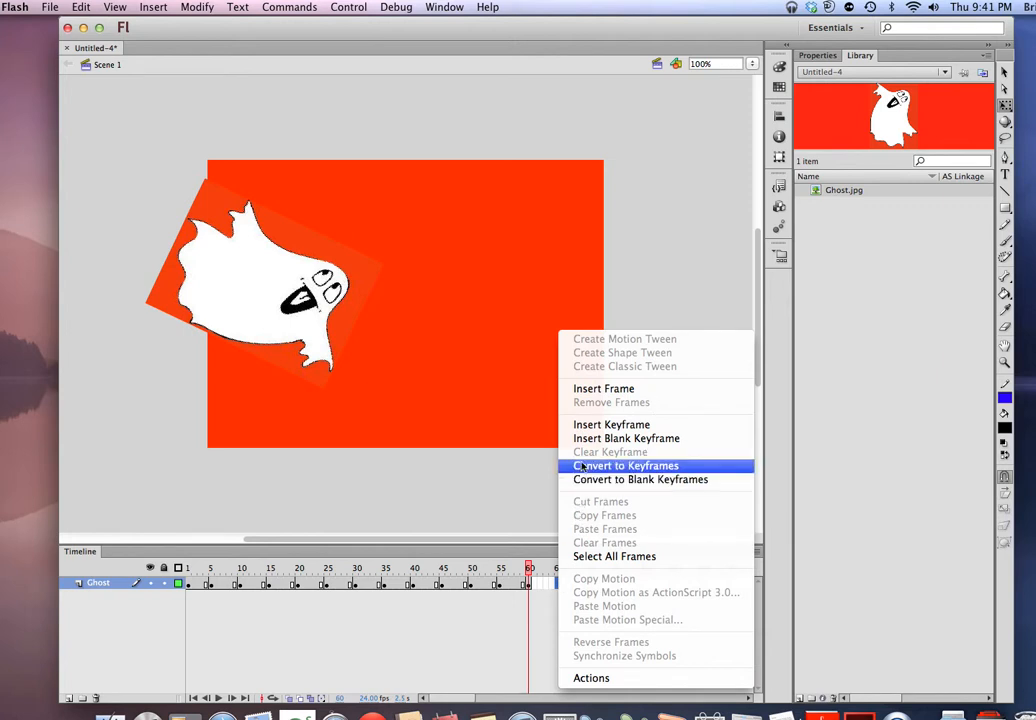
pyautogui.click(584, 425)
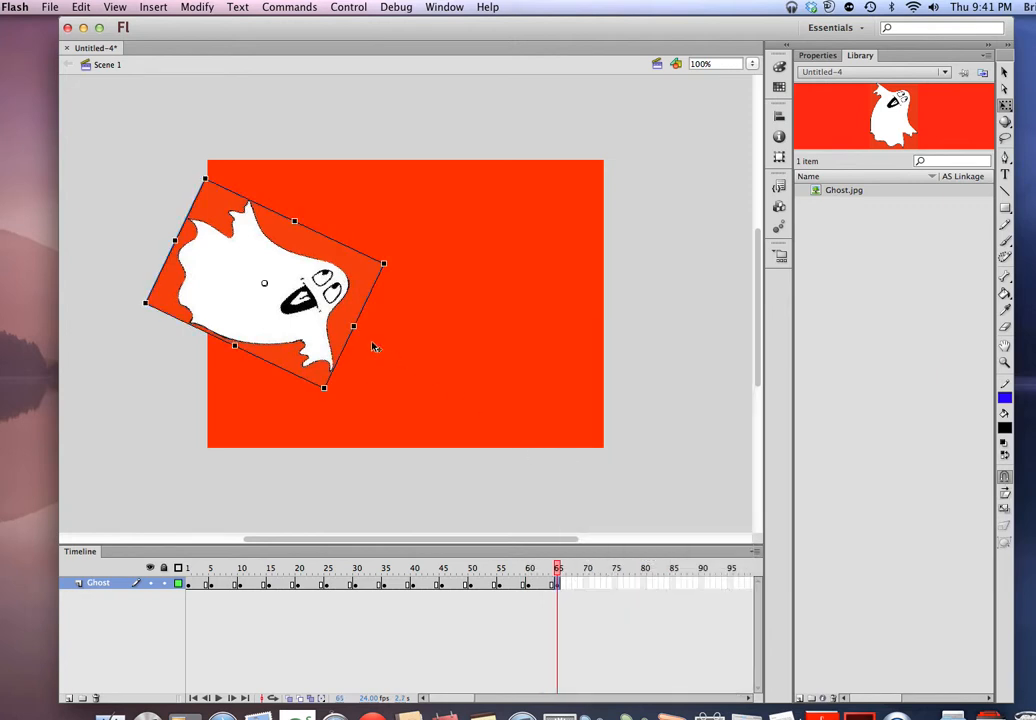
pyautogui.moveTo(338, 326); pyautogui.dragTo(364, 327)
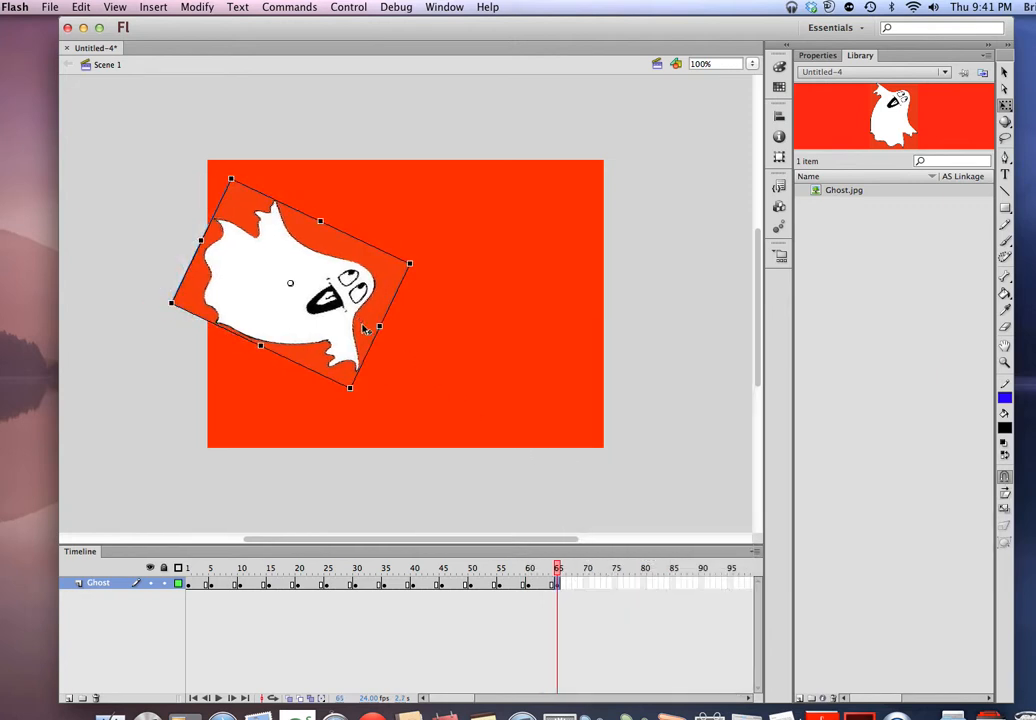
# - Insert a blank keyframe at frame 75 of the Ghost layer
pyautogui.click(587, 584)
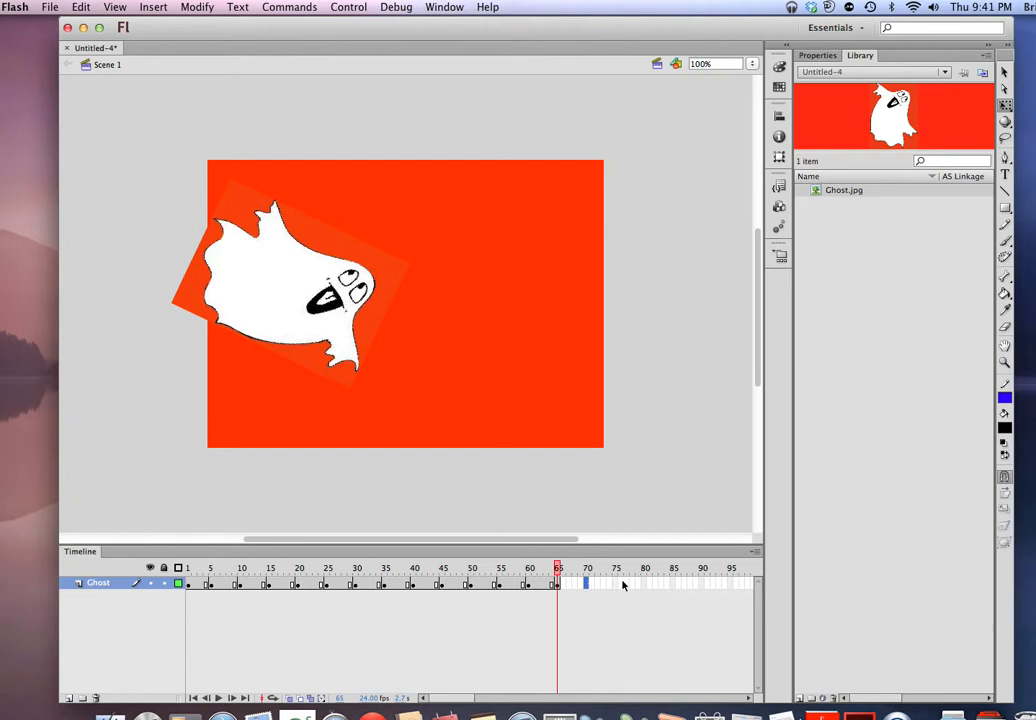
pyautogui.click(615, 584)
pyautogui.rightClick(615, 584)
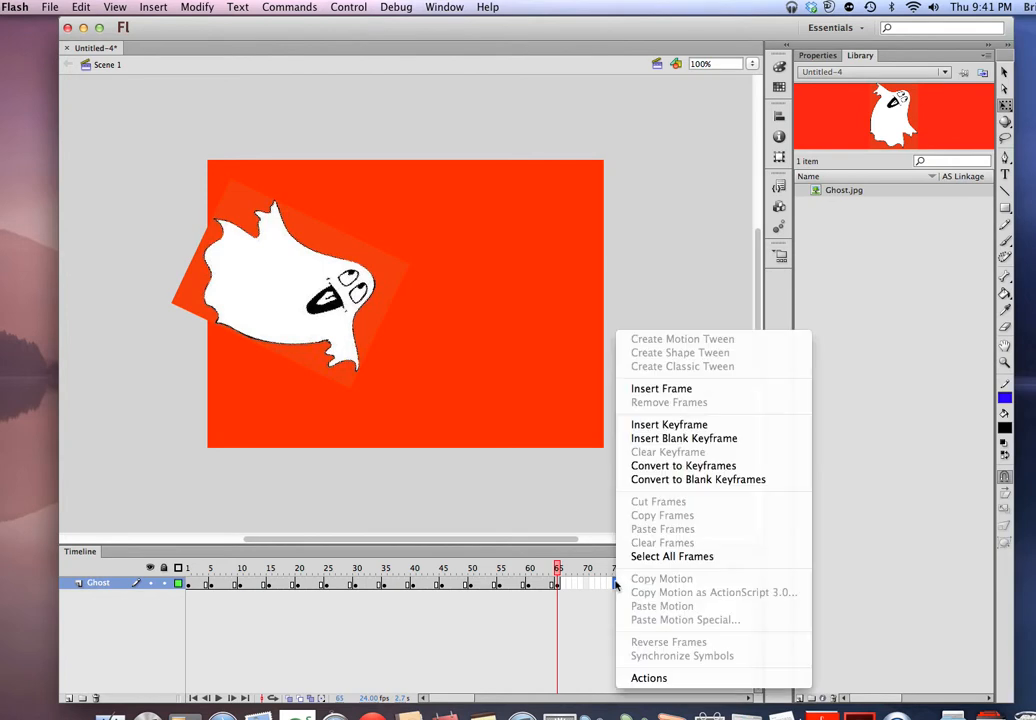
pyautogui.click(659, 440)
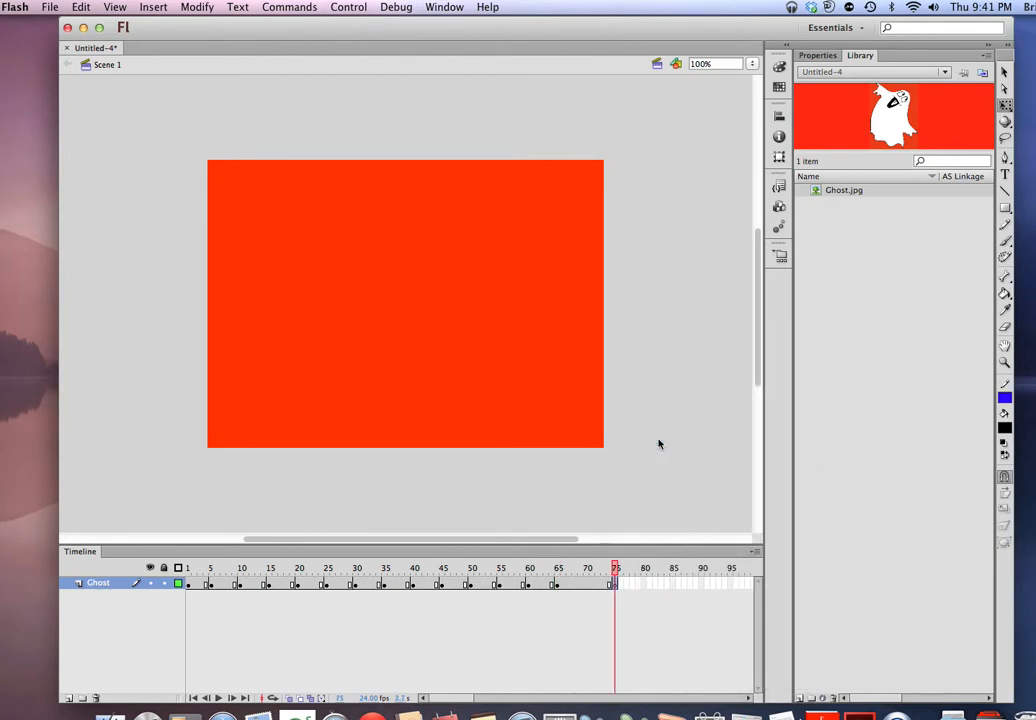
# - Start a text field near the middle of the stage at frame 75 and set its font size to 48
pyautogui.click(615, 584)
pyautogui.click(1006, 177)
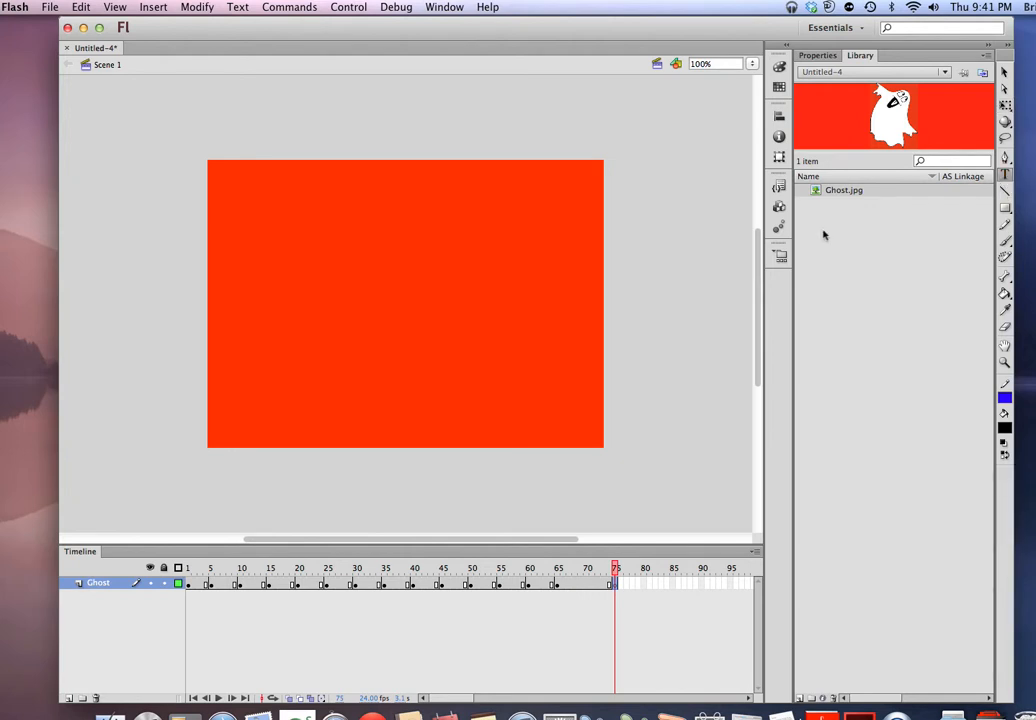
pyautogui.click(385, 298)
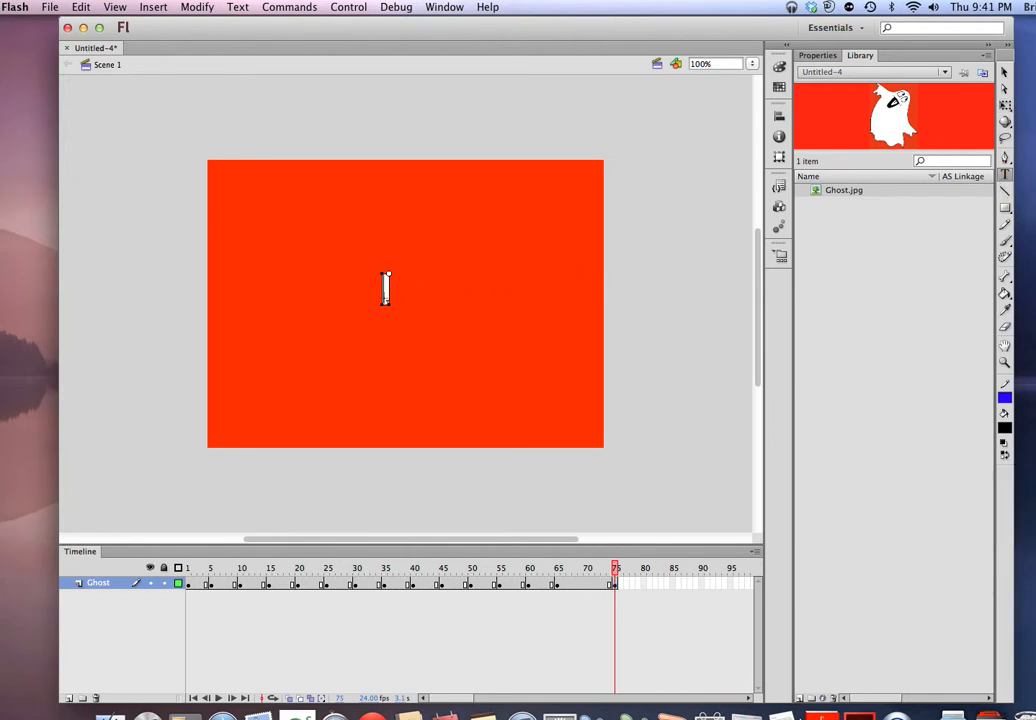
pyautogui.click(236, 7)
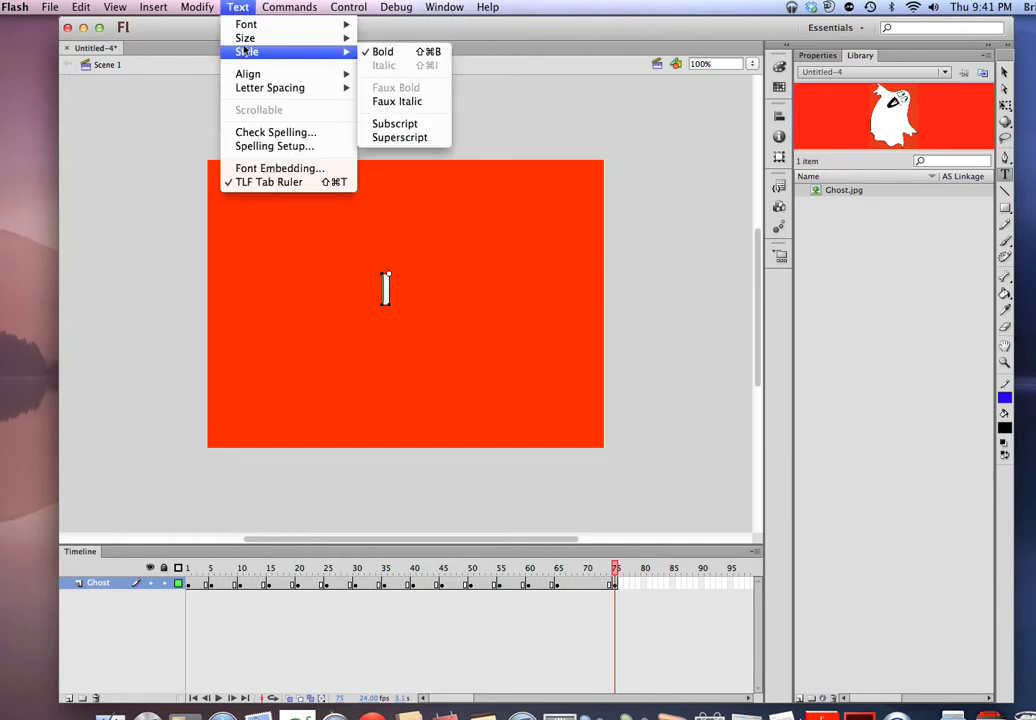
pyautogui.moveTo(245, 38)
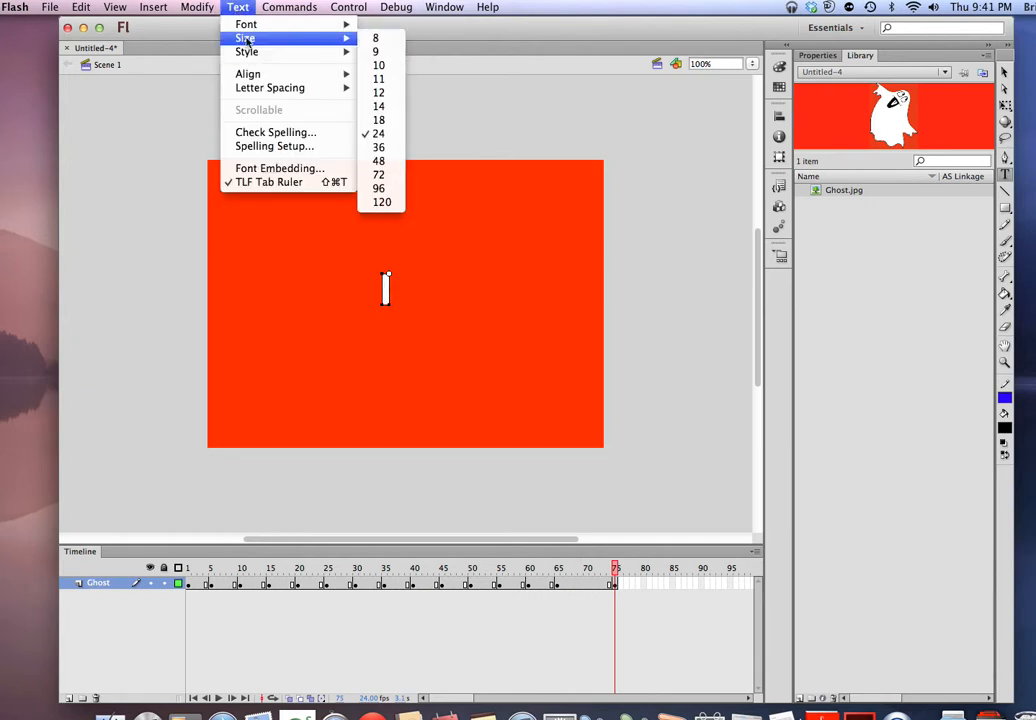
pyautogui.click(372, 160)
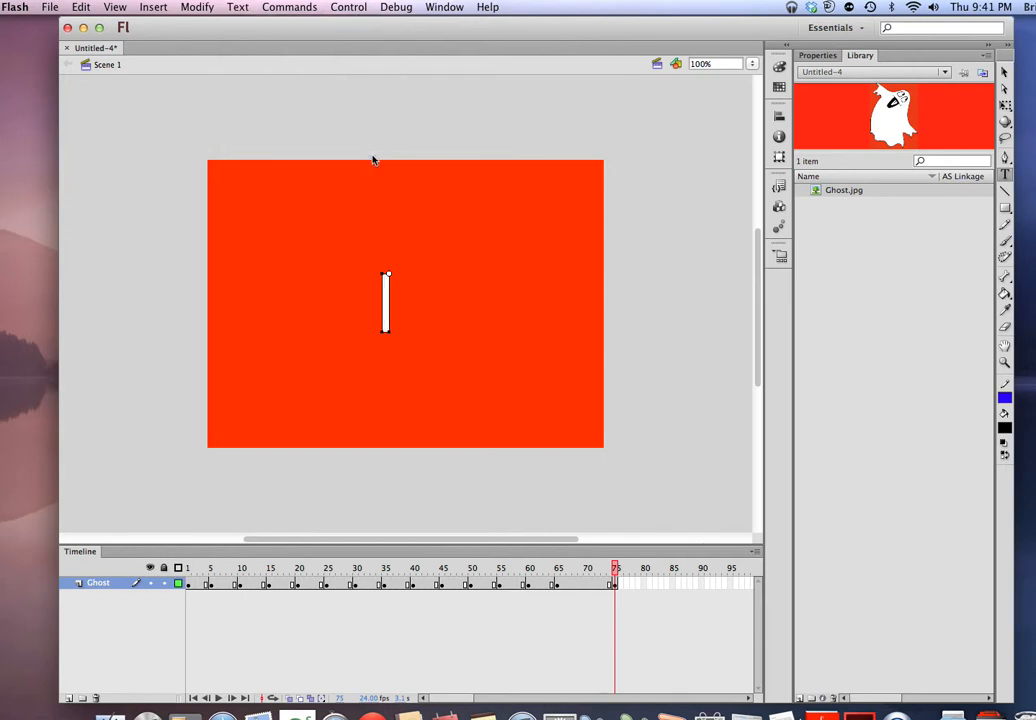
# - Enter the text "Happy Halloween" and move it left until it fits inside the stage's right edge
pyautogui.write('Ha')
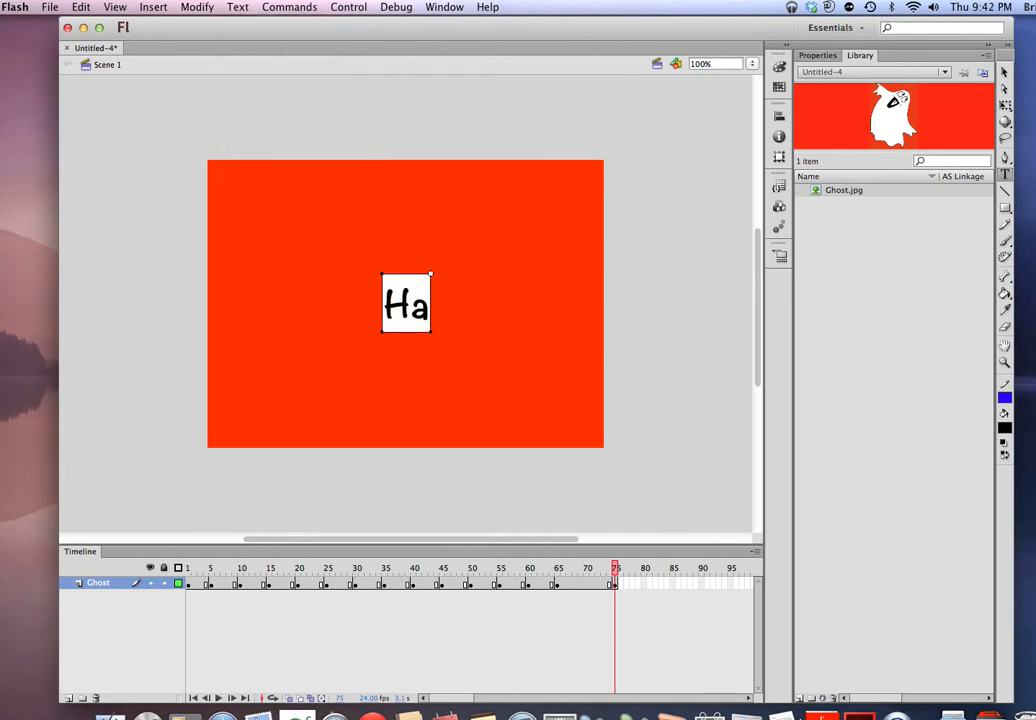
pyautogui.write('ppy Halloween')
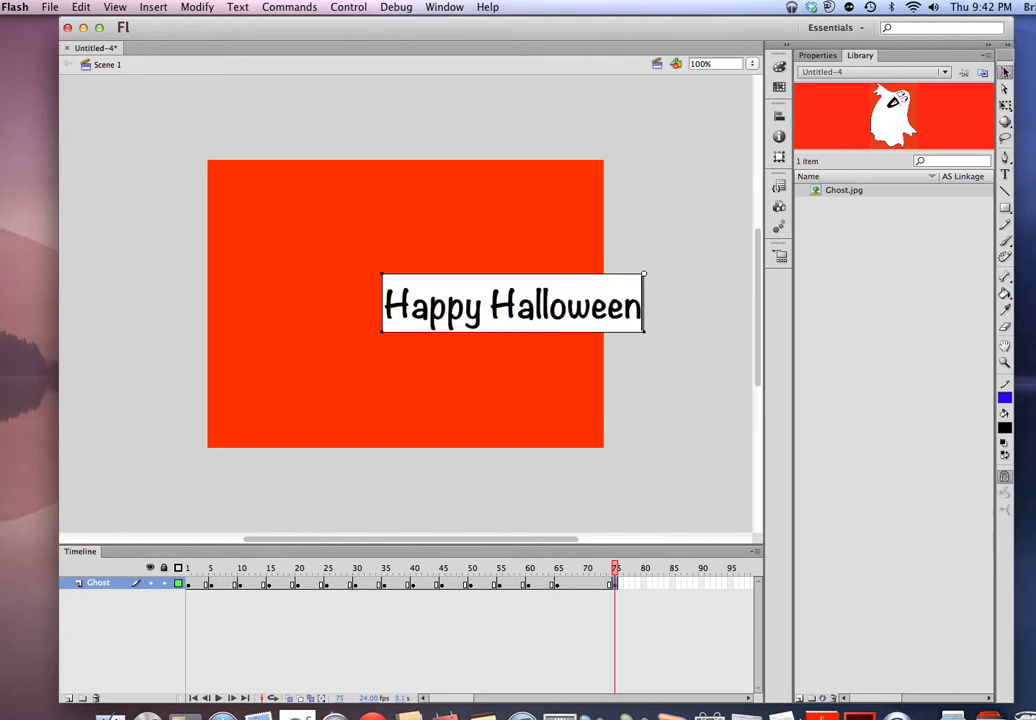
pyautogui.click(1006, 72)
pyautogui.moveTo(612, 282); pyautogui.dragTo(557, 291)
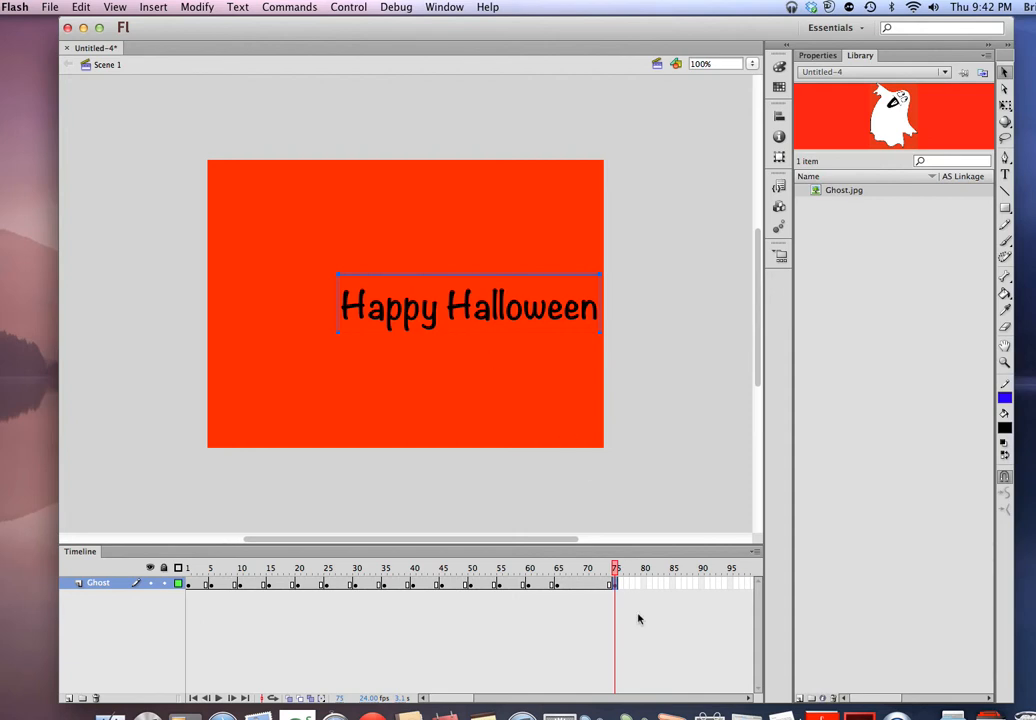
# - Break apart the ghost bitmap at frame 65 and check its object type in the properties
pyautogui.click(557, 589)
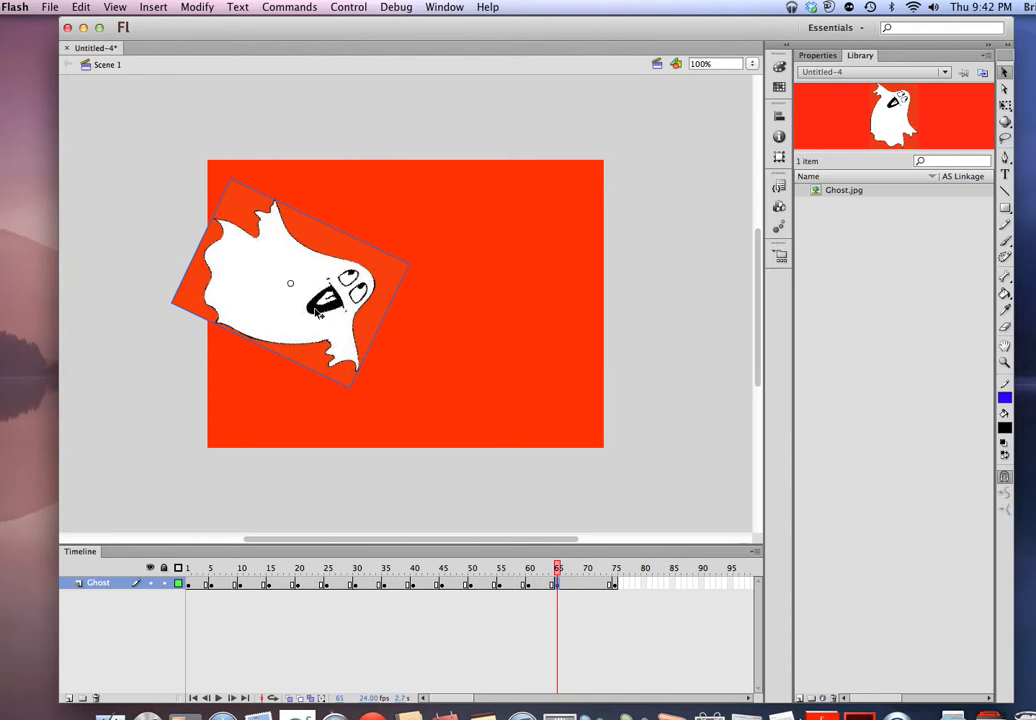
pyautogui.rightClick(318, 312)
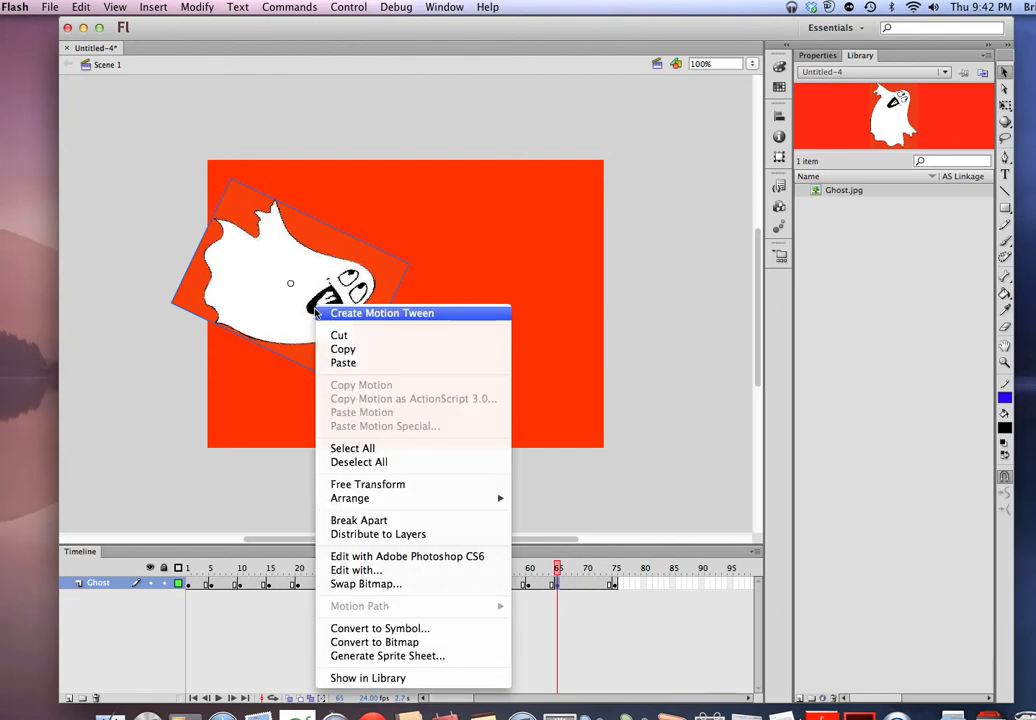
pyautogui.click(345, 520)
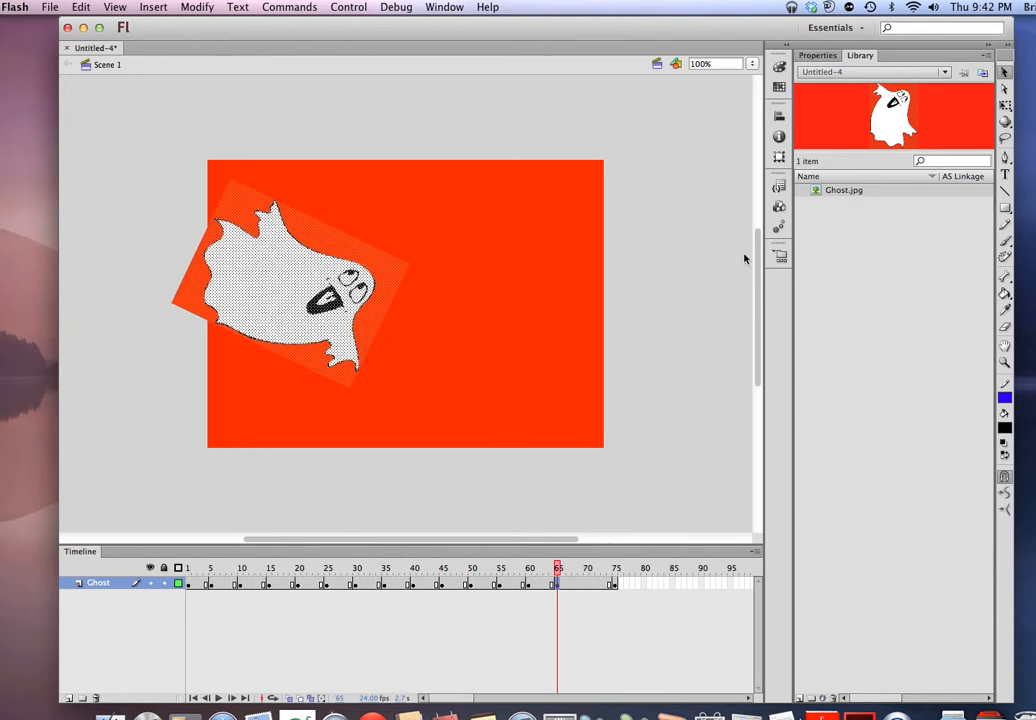
pyautogui.click(820, 55)
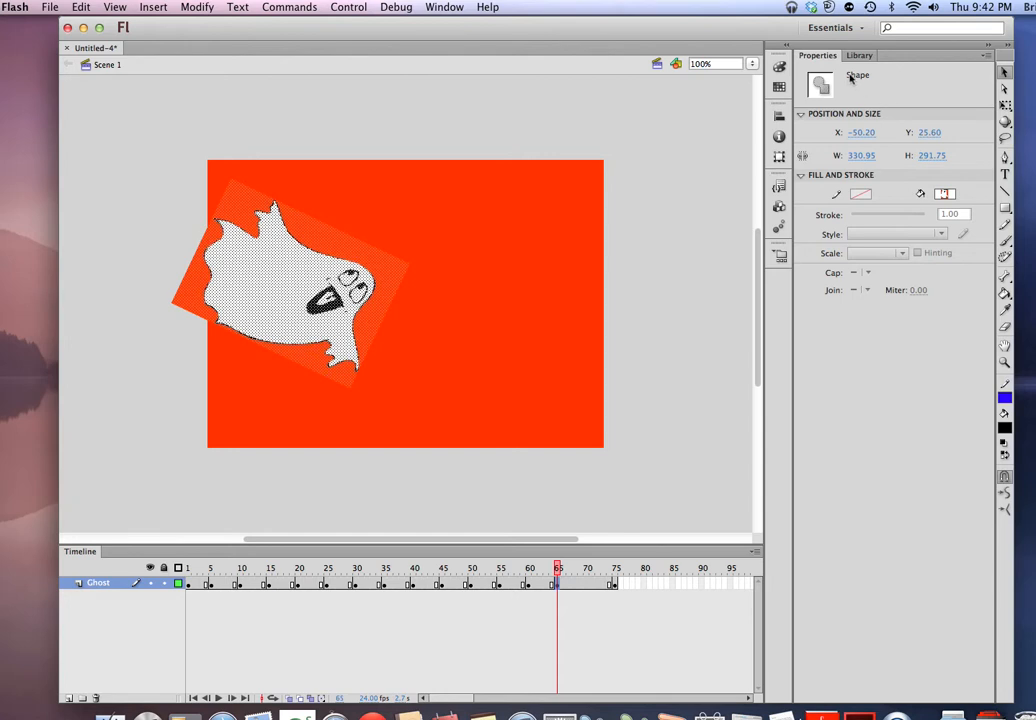
pyautogui.click(858, 56)
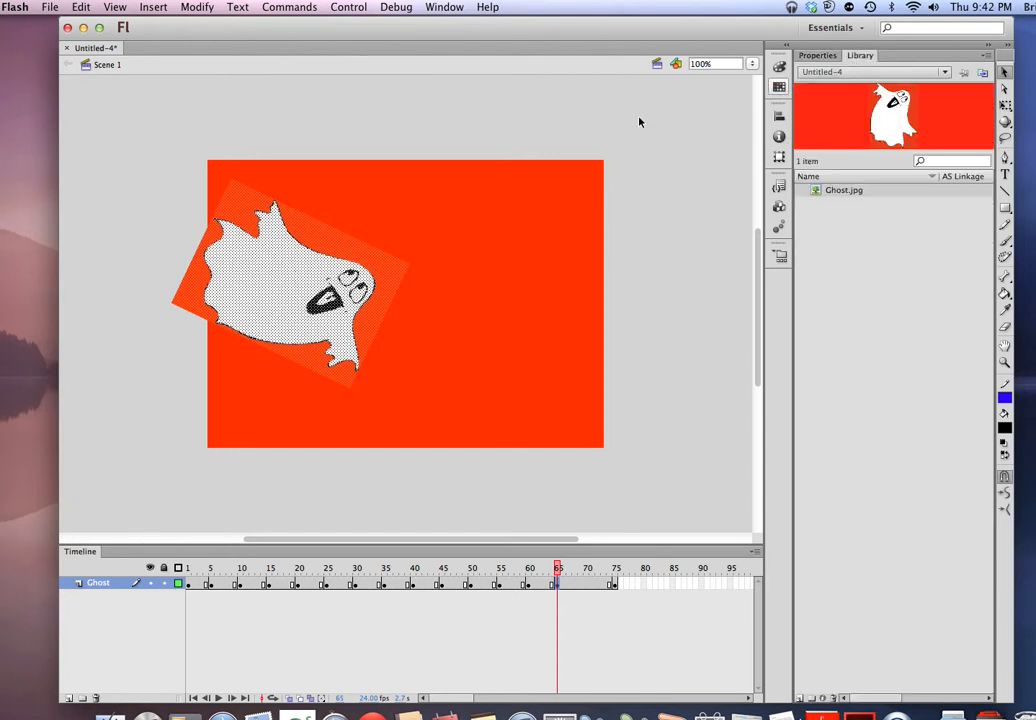
# - Break apart the "Happy Halloween" text at frame 75 twice, first into separate letters and then into shapes
pyautogui.click(614, 588)
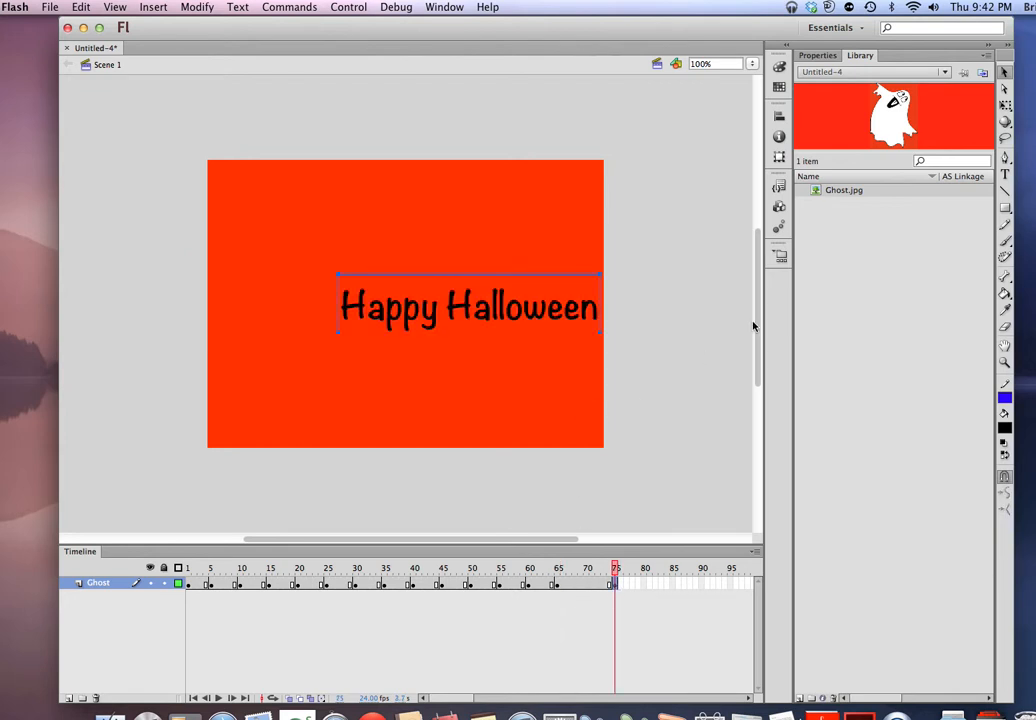
pyautogui.click(818, 56)
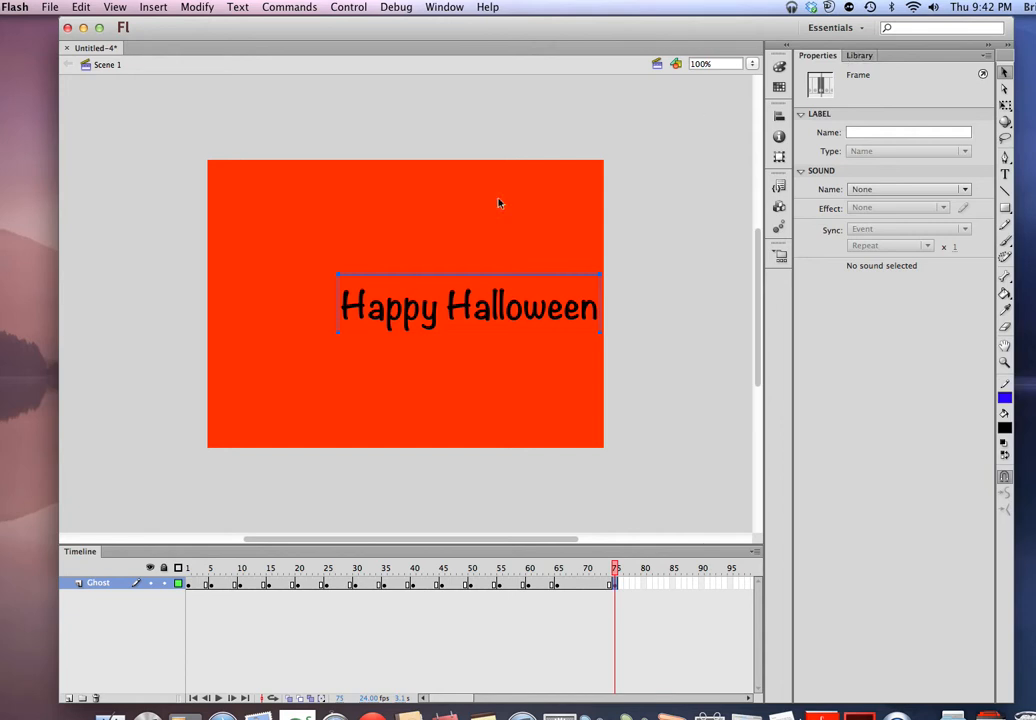
pyautogui.rightClick(390, 311)
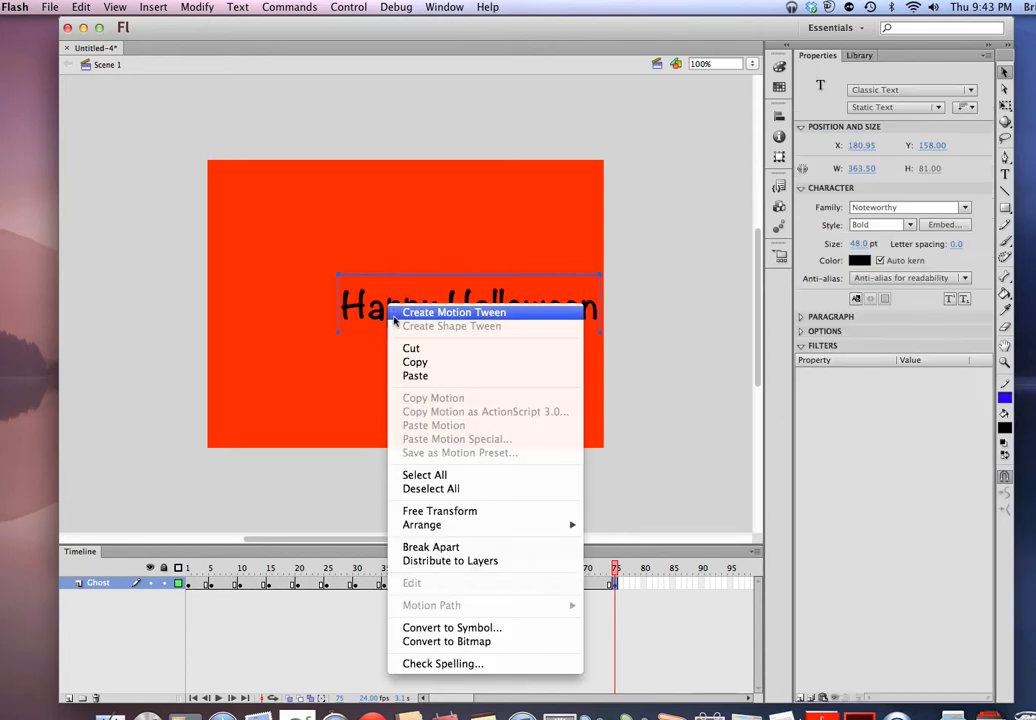
pyautogui.click(431, 547)
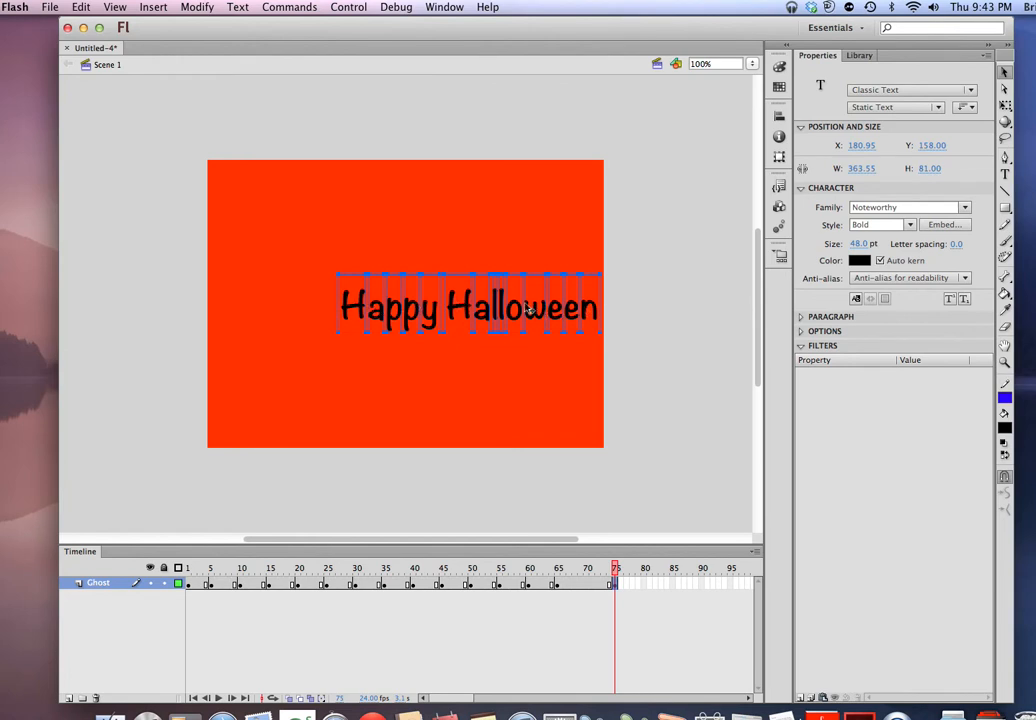
pyautogui.rightClick(367, 309)
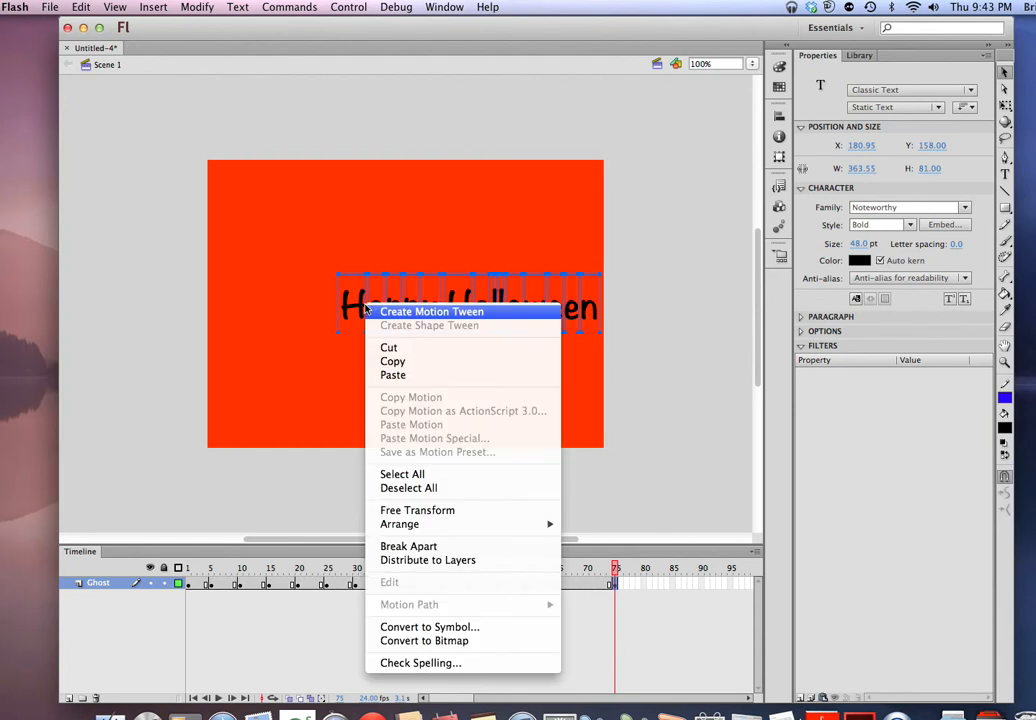
pyautogui.click(406, 546)
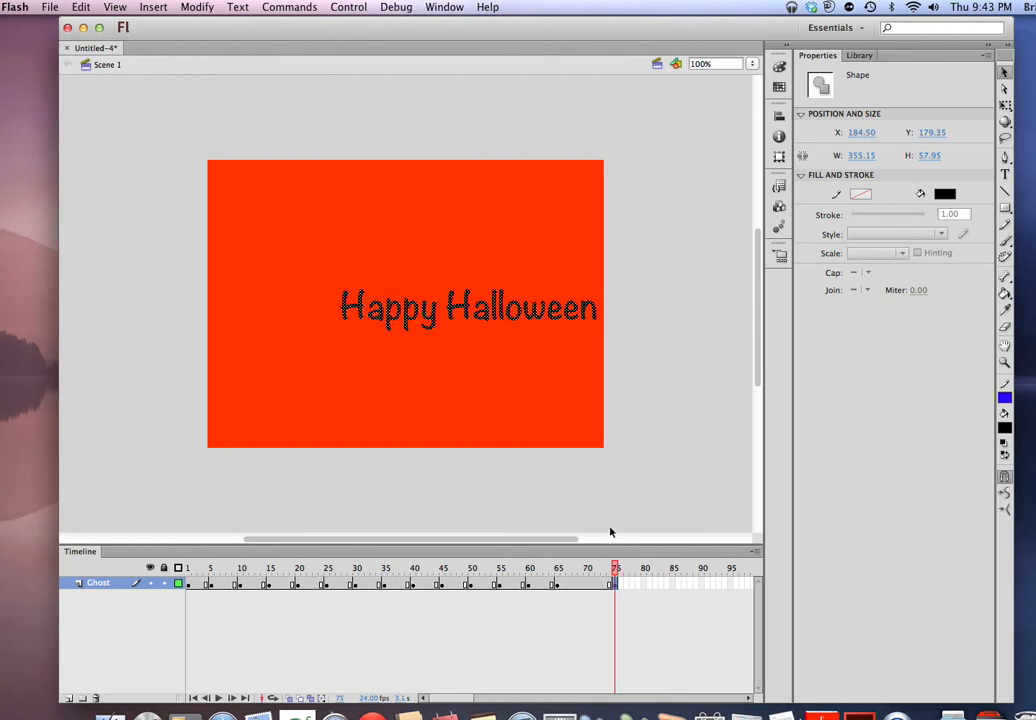
# - Create a shape tween between the ghost at frame 65 and the text at frame 75 on the Ghost layer
pyautogui.click(557, 585)
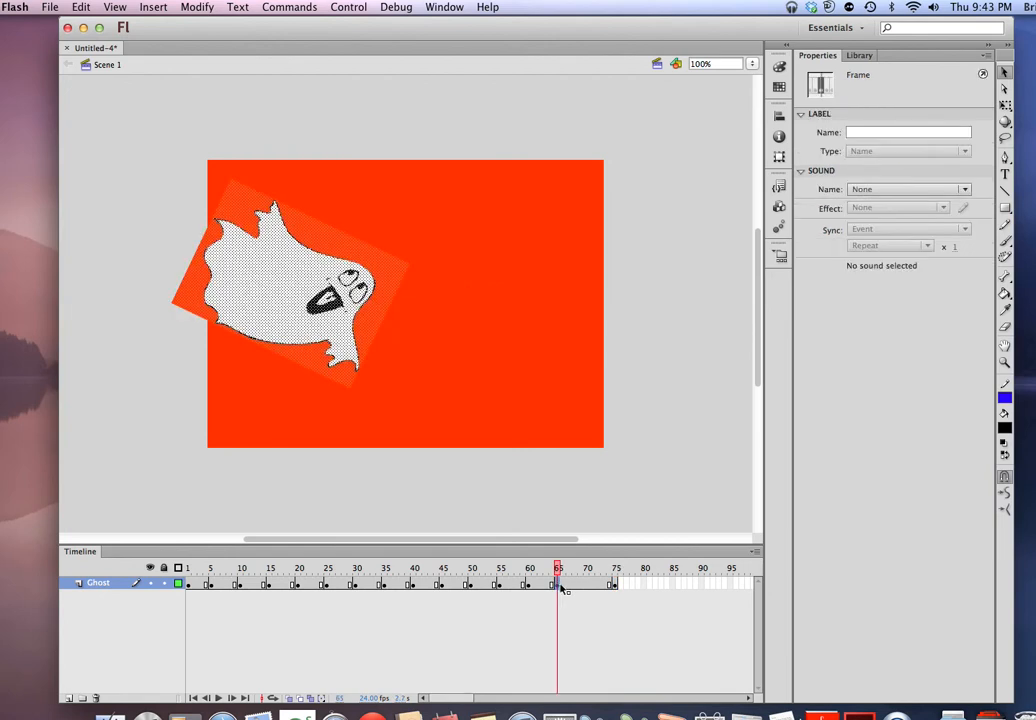
pyautogui.click(615, 585)
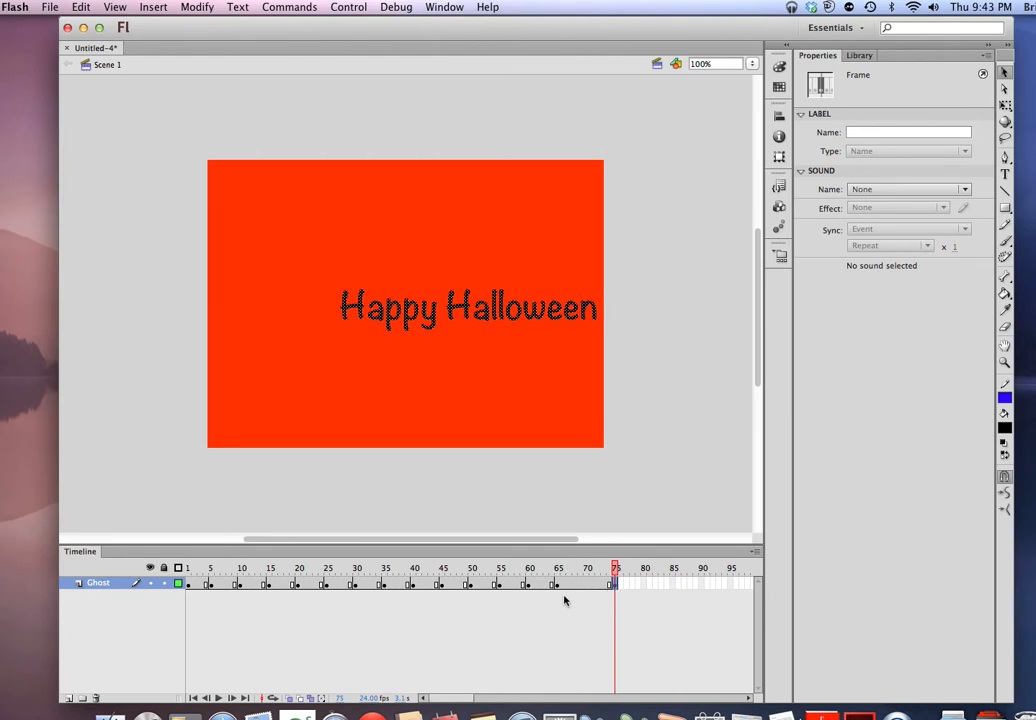
pyautogui.click(579, 586)
pyautogui.click(579, 586)
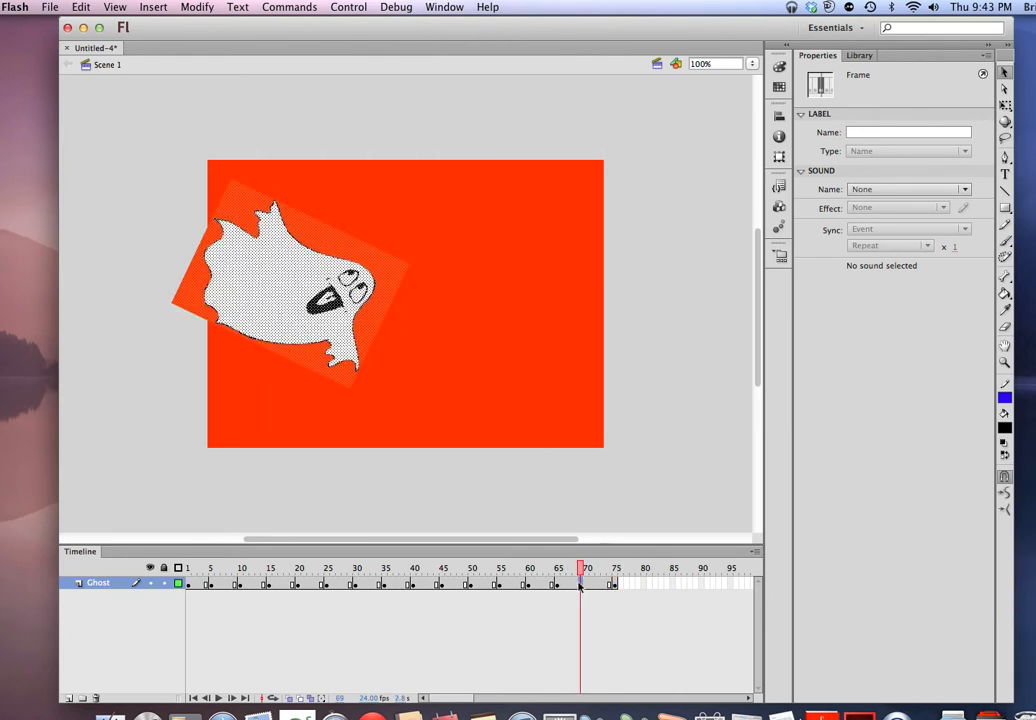
pyautogui.rightClick(581, 587)
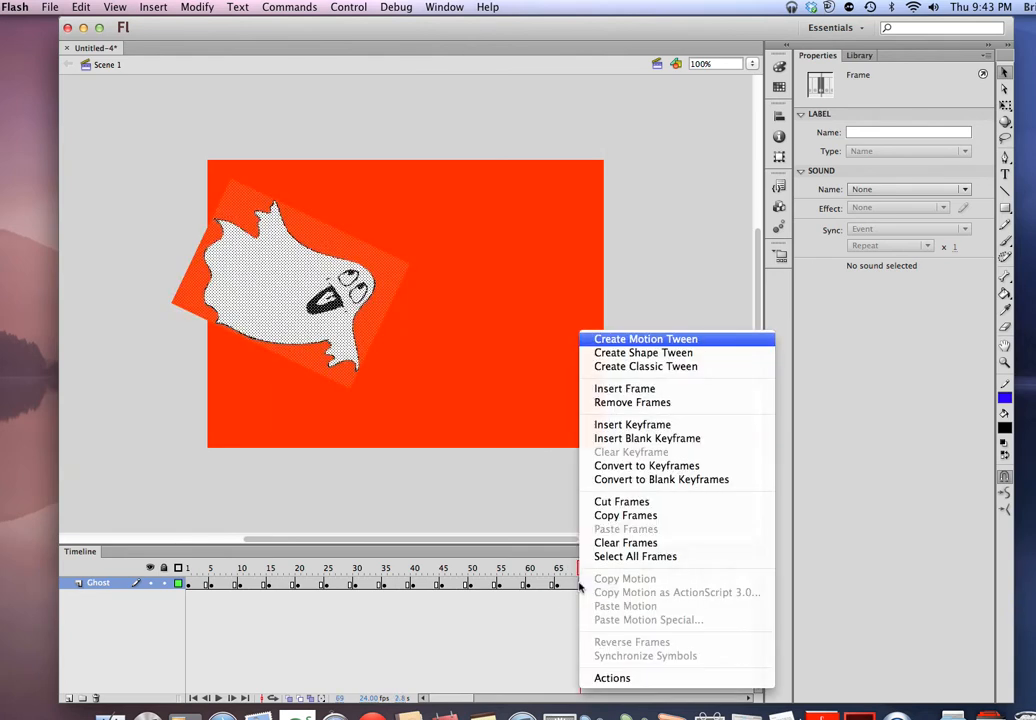
pyautogui.click(611, 356)
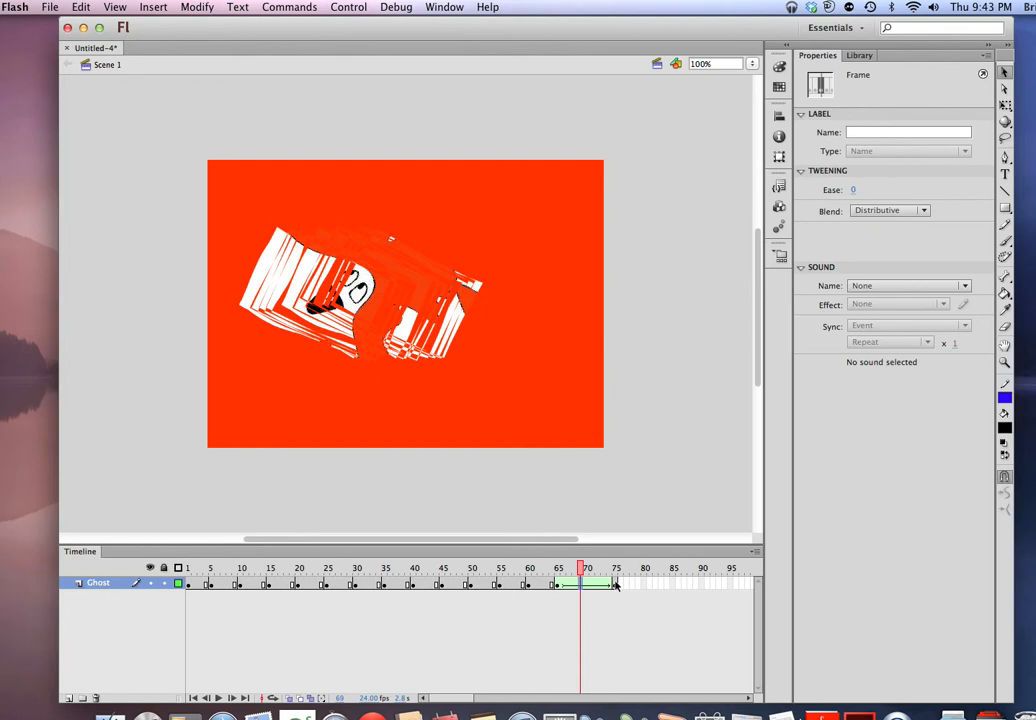
# - Insert a keyframe at frame 85 of the Ghost layer and play the animation from the first frame
pyautogui.click(674, 584)
pyautogui.rightClick(674, 584)
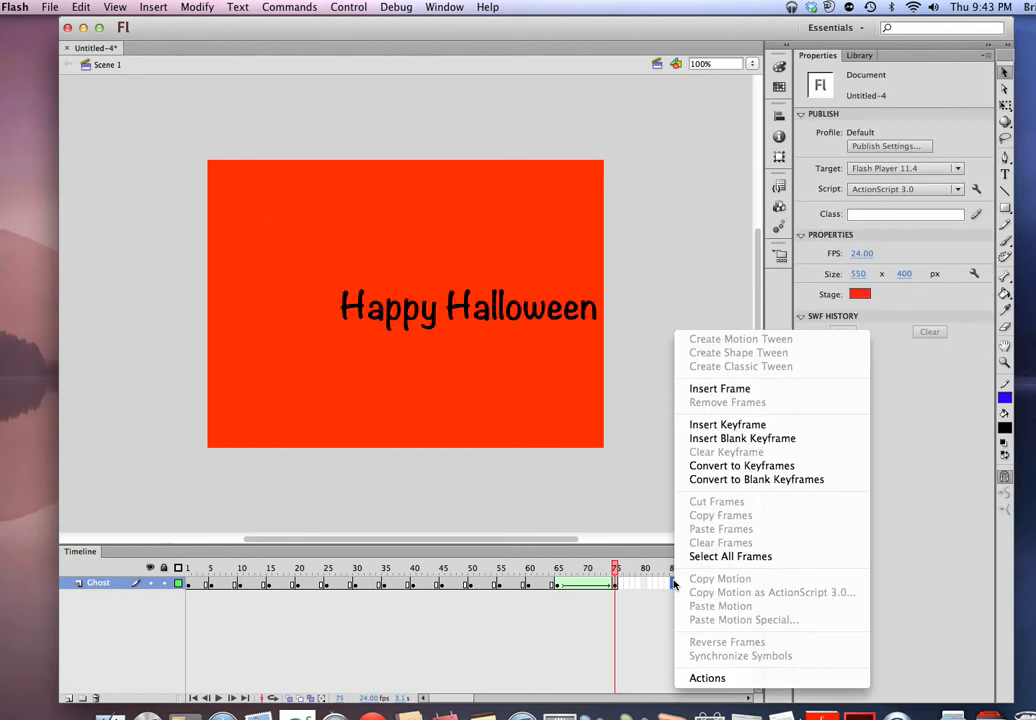
pyautogui.click(720, 430)
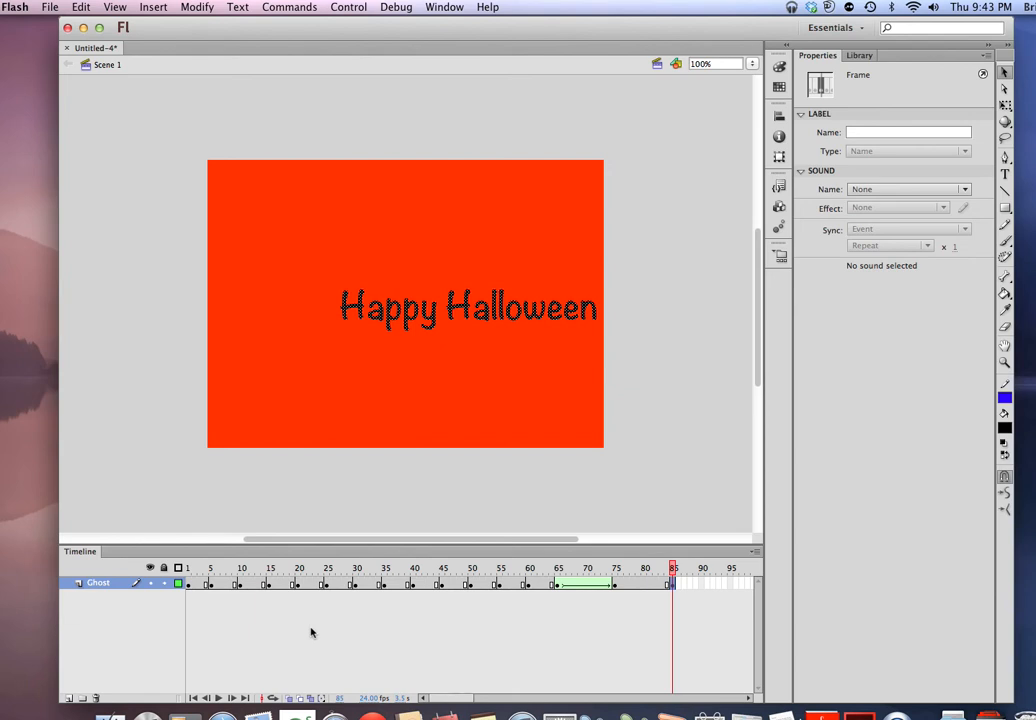
pyautogui.click(194, 699)
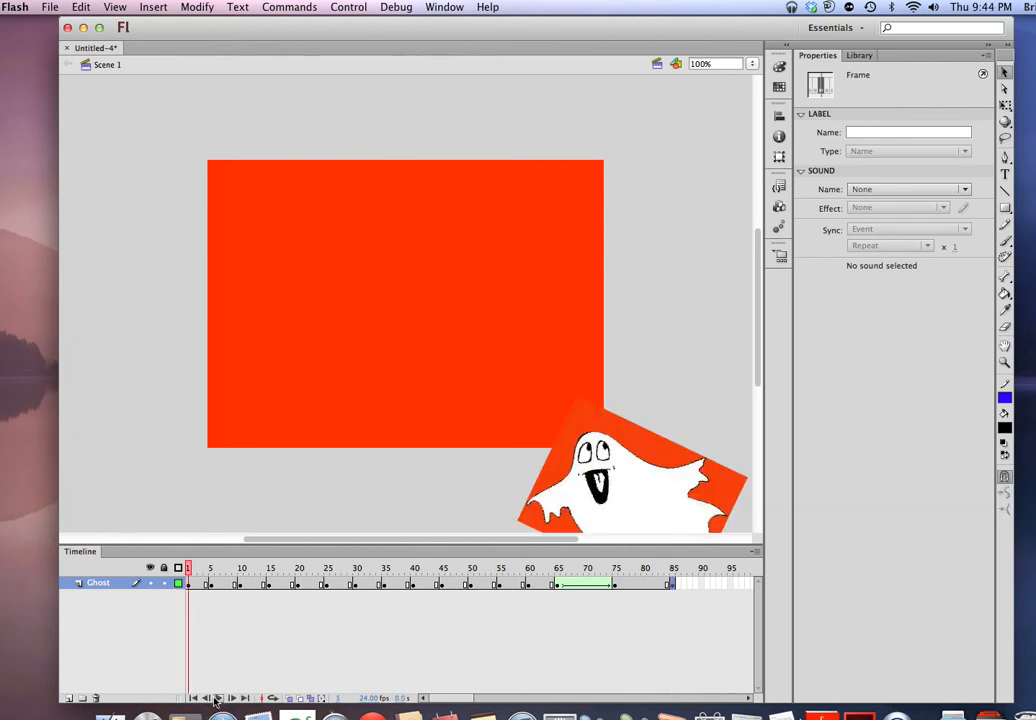
pyautogui.click(216, 699)
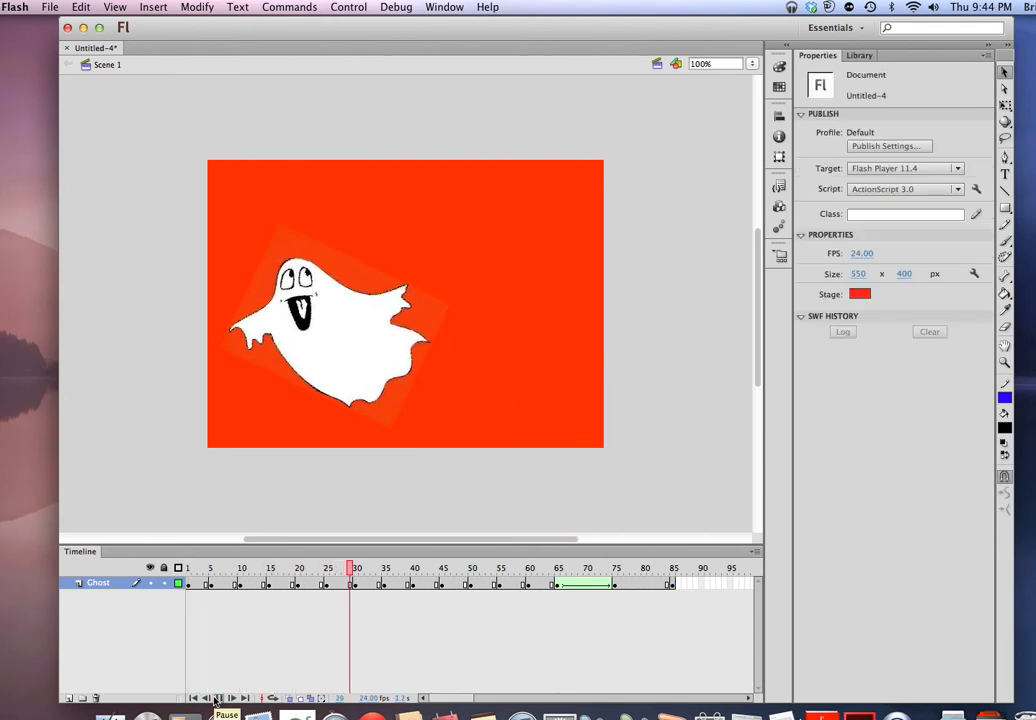